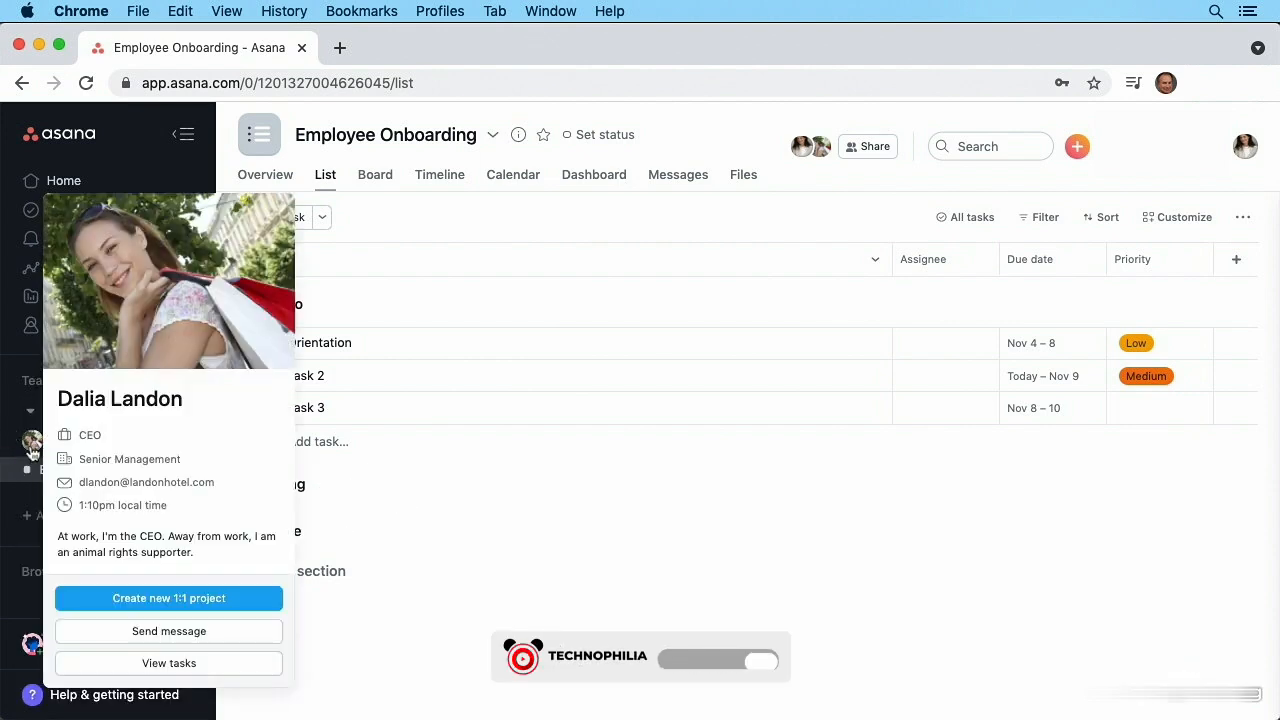
Step: Open the HR team's invitation form, compare the link and email options, and view the recommended starting projects
{"action": "mouse_move", "coordinate": [32, 447]}
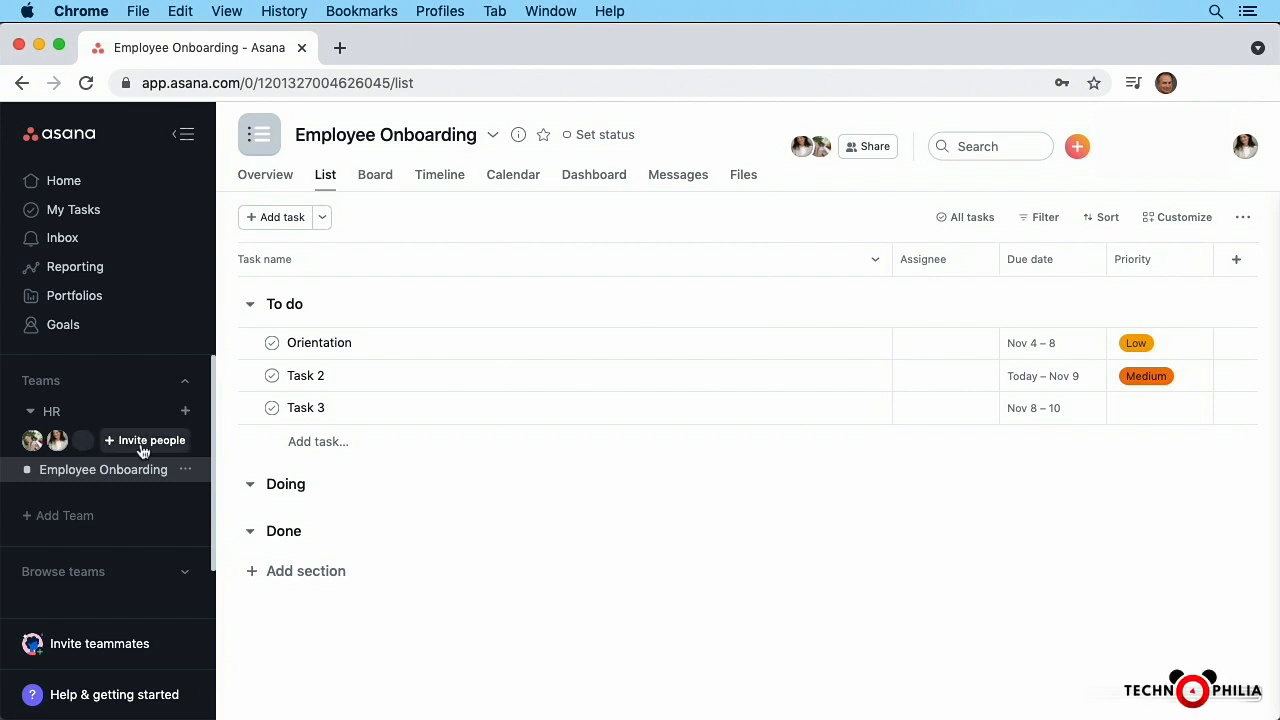
{"action": "left_click", "coordinate": [82, 443]}
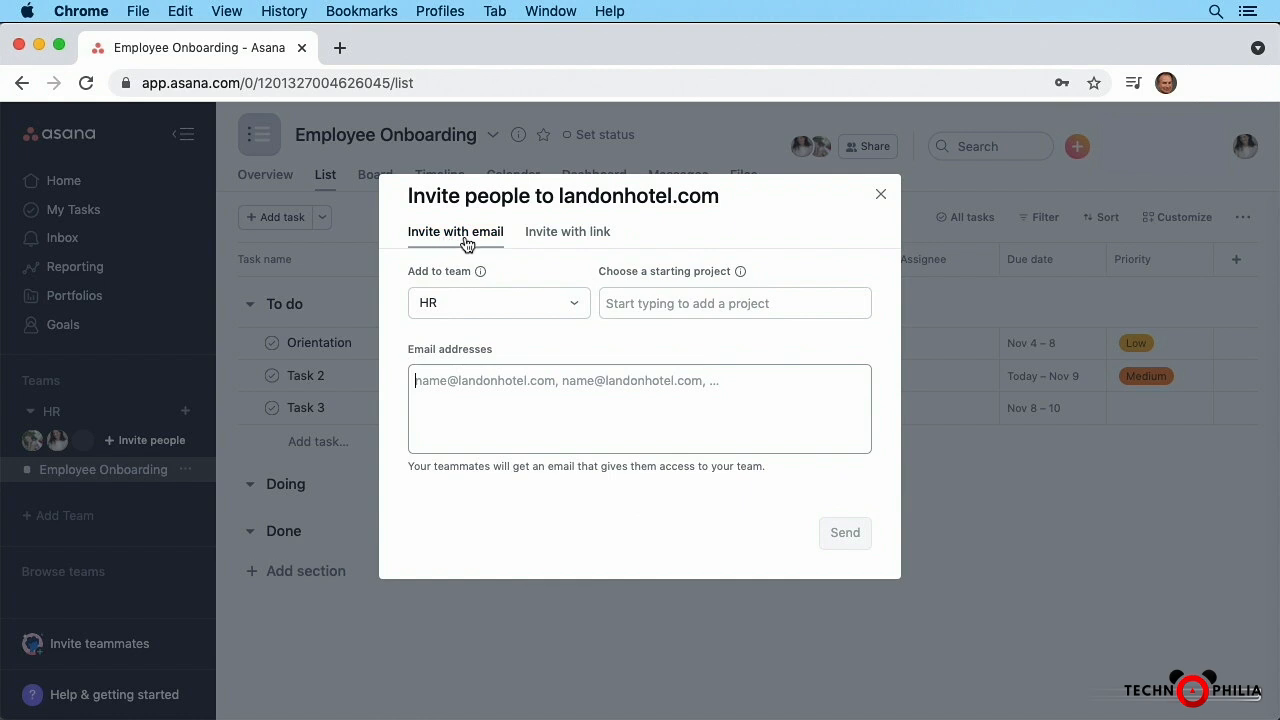
{"action": "left_click", "coordinate": [567, 233]}
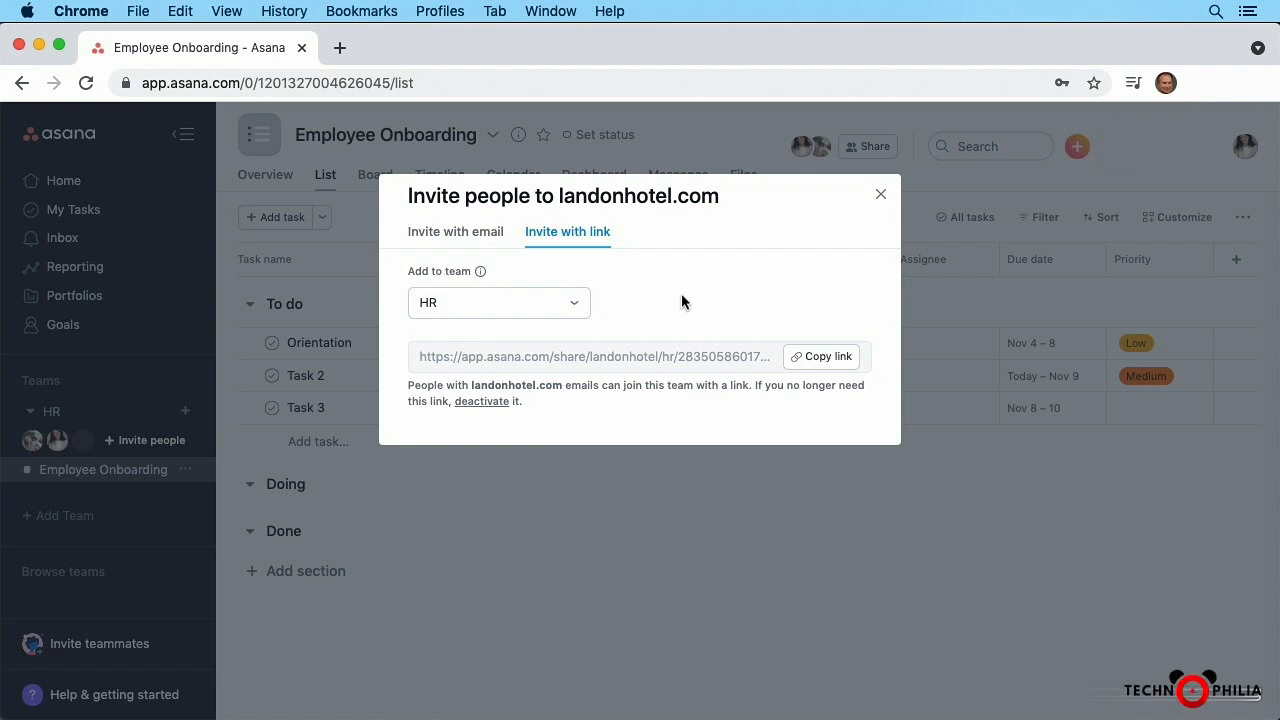
{"action": "left_click", "coordinate": [425, 238]}
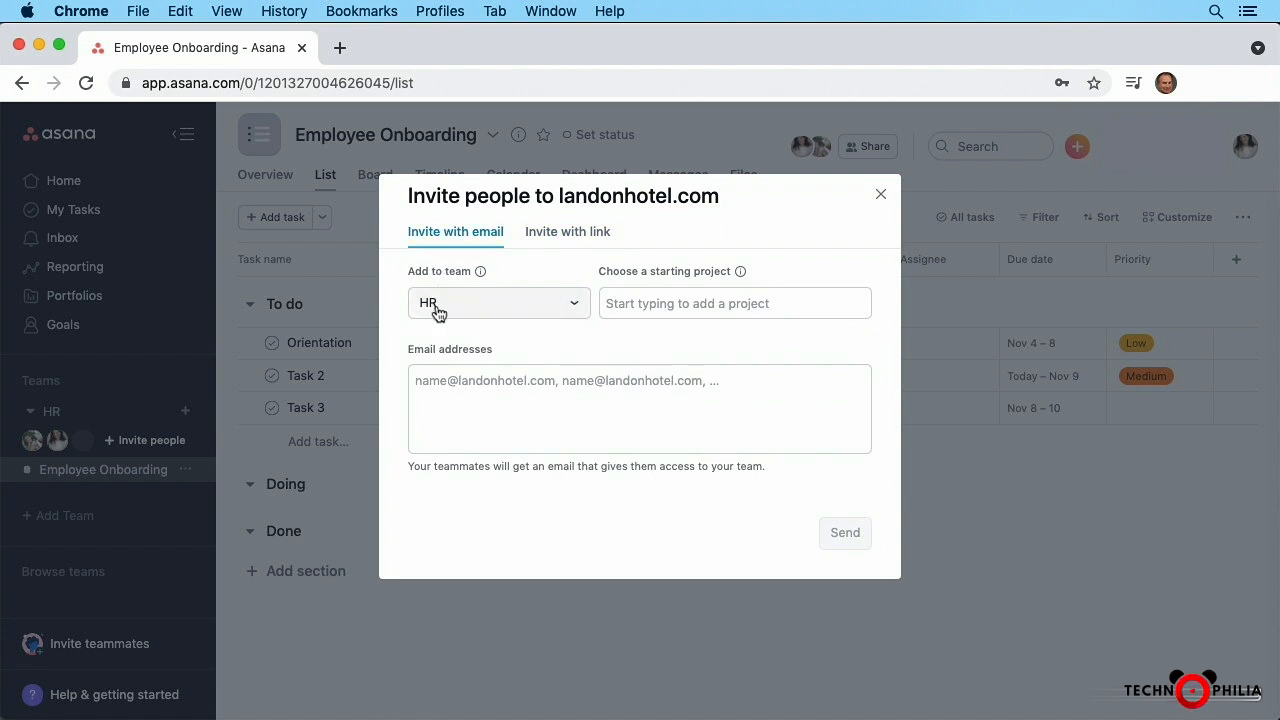
{"action": "left_click", "coordinate": [785, 305]}
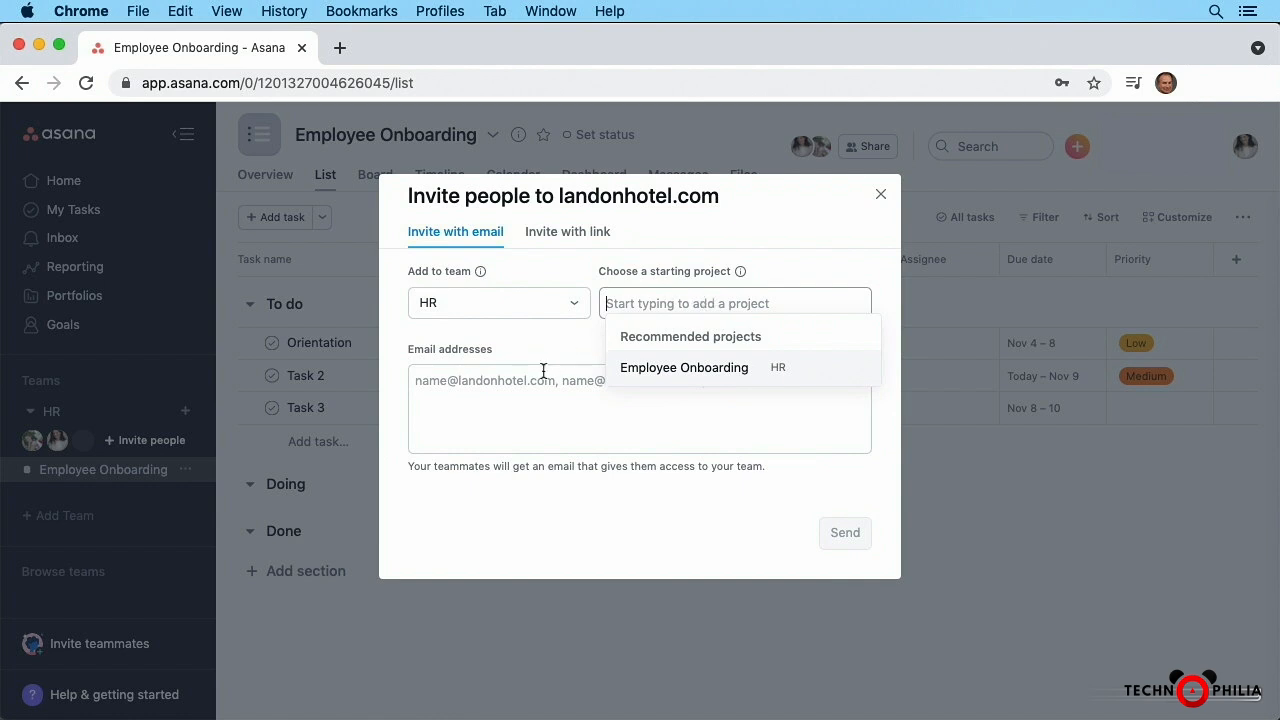
Step: Add two existing colleagues as email invitees for the HR team and send the invitations
{"action": "left_click", "coordinate": [448, 404]}
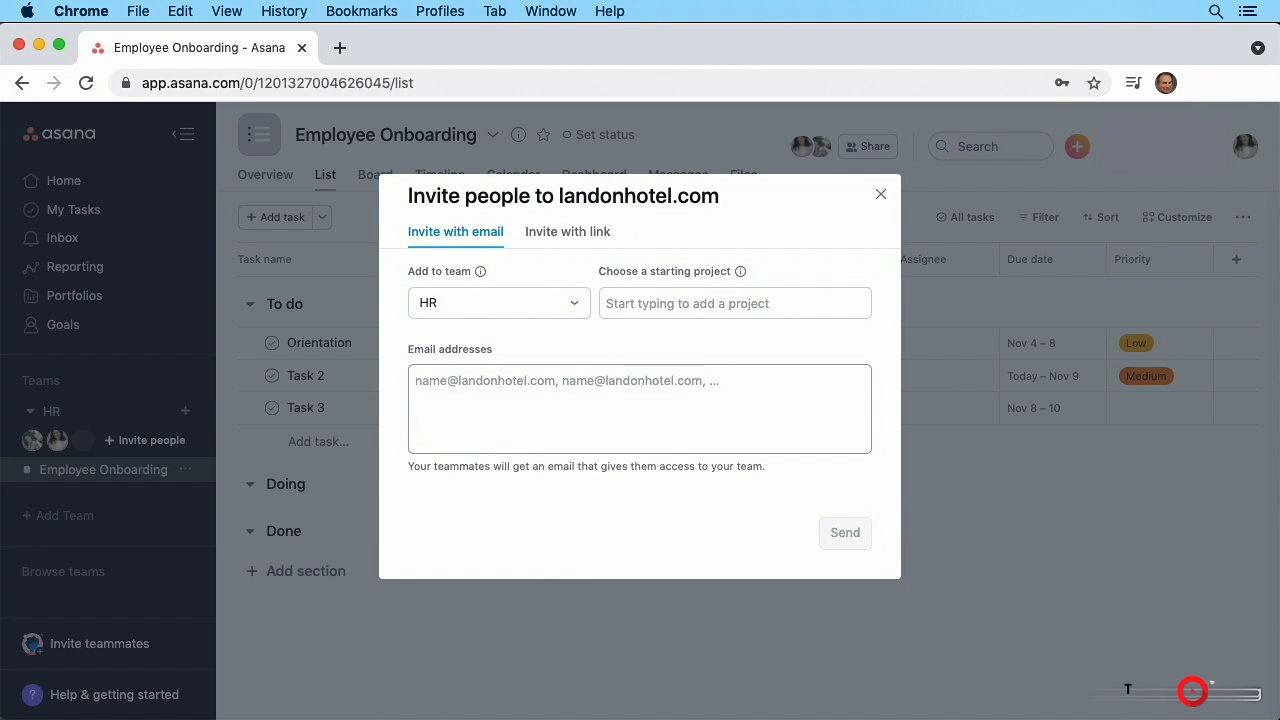
{"action": "type", "text": "dav"}
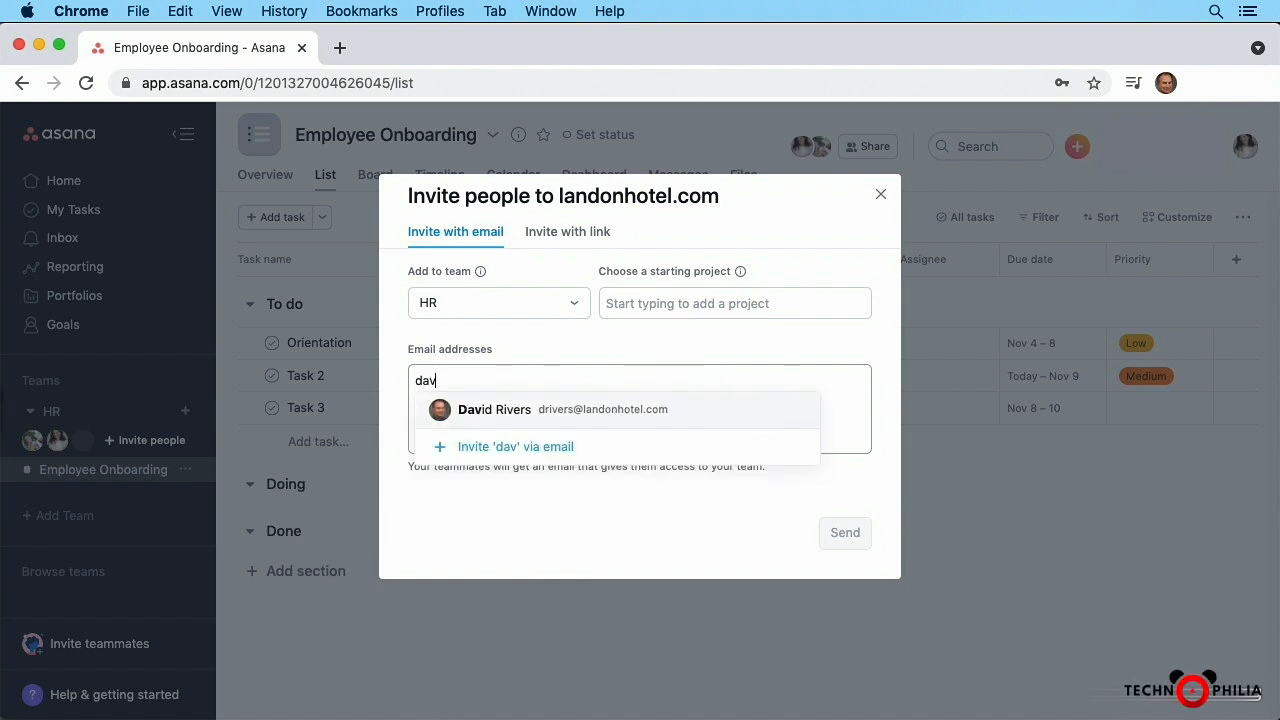
{"action": "left_click", "coordinate": [621, 414]}
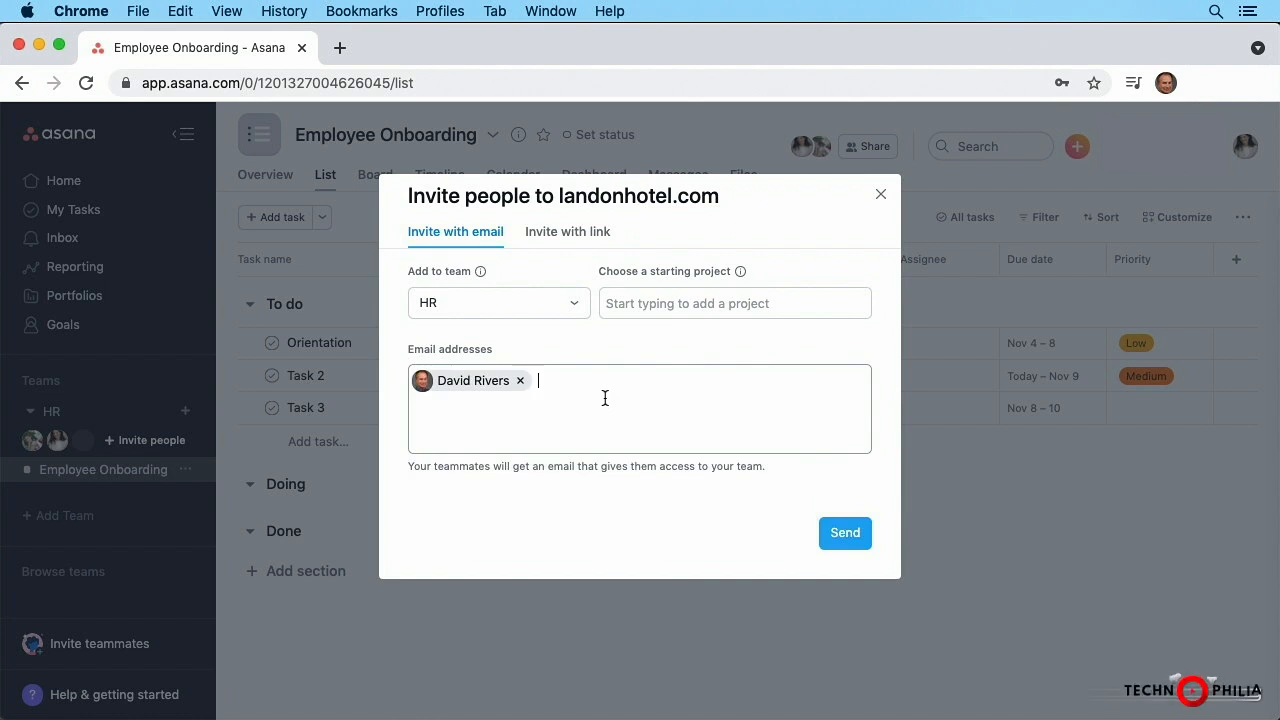
{"action": "type", "text": "mark"}
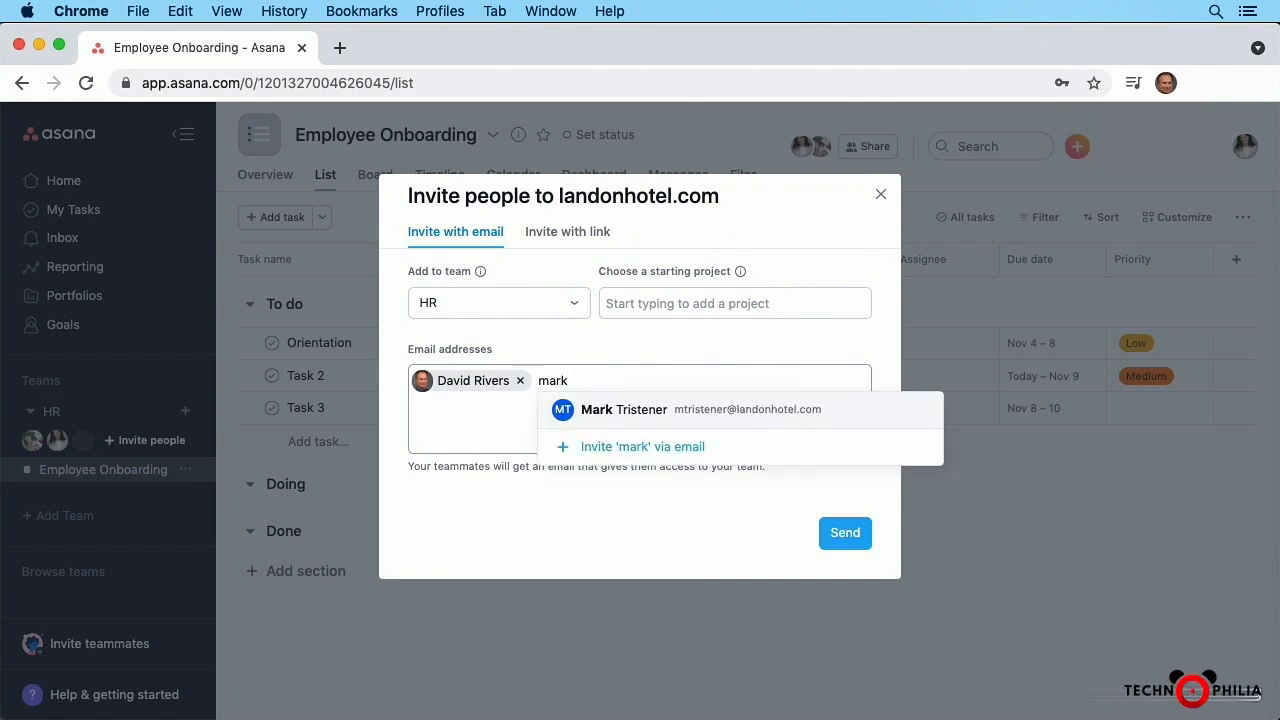
{"action": "left_click", "coordinate": [620, 409]}
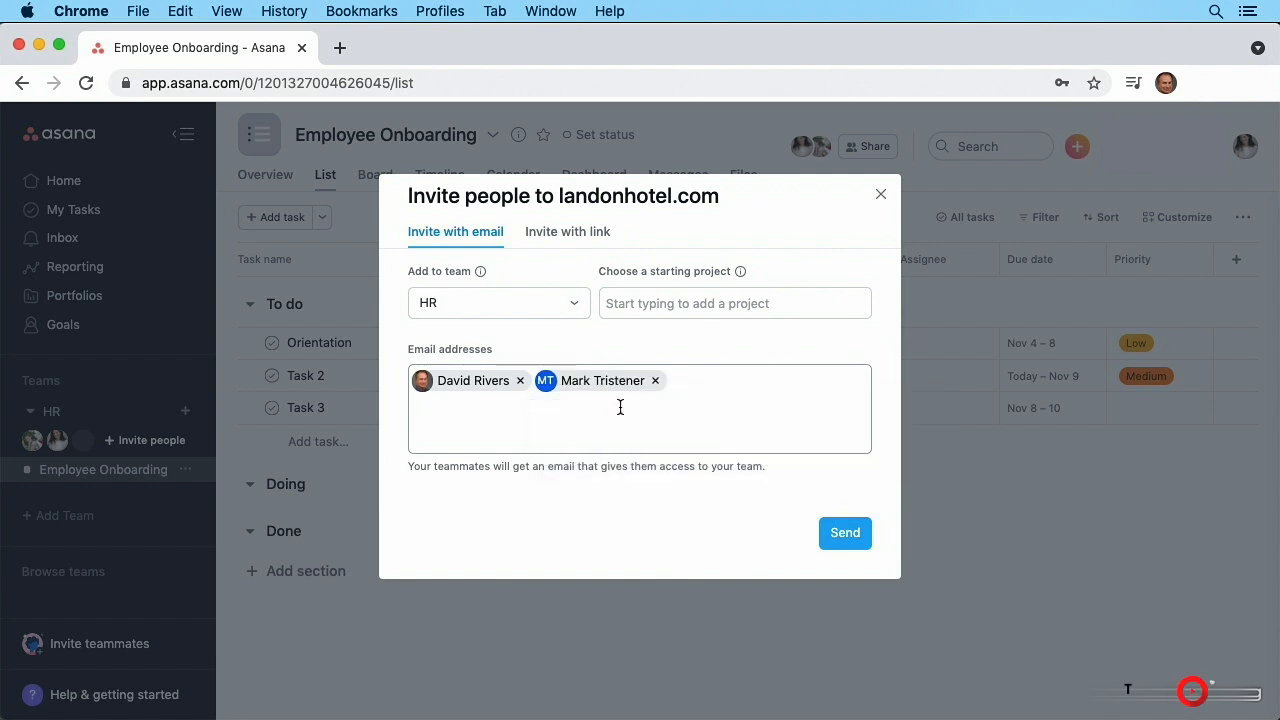
{"action": "left_click", "coordinate": [840, 533]}
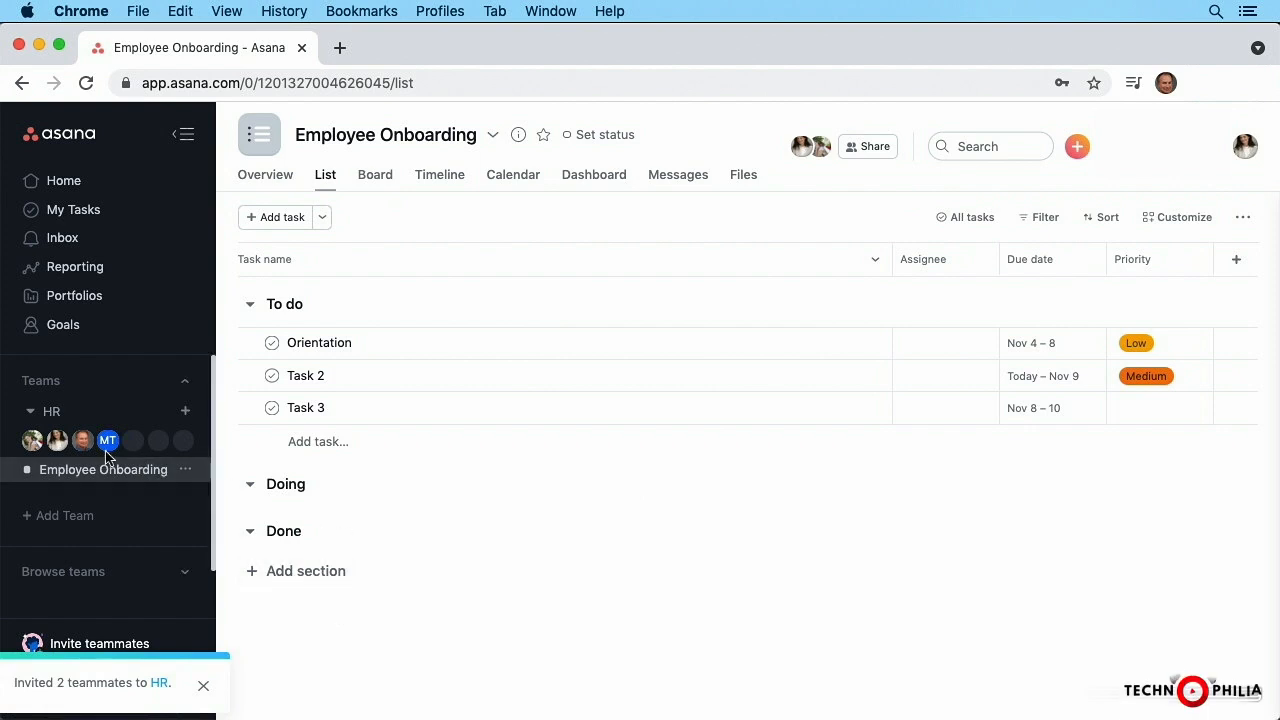
{"action": "mouse_move", "coordinate": [84, 457]}
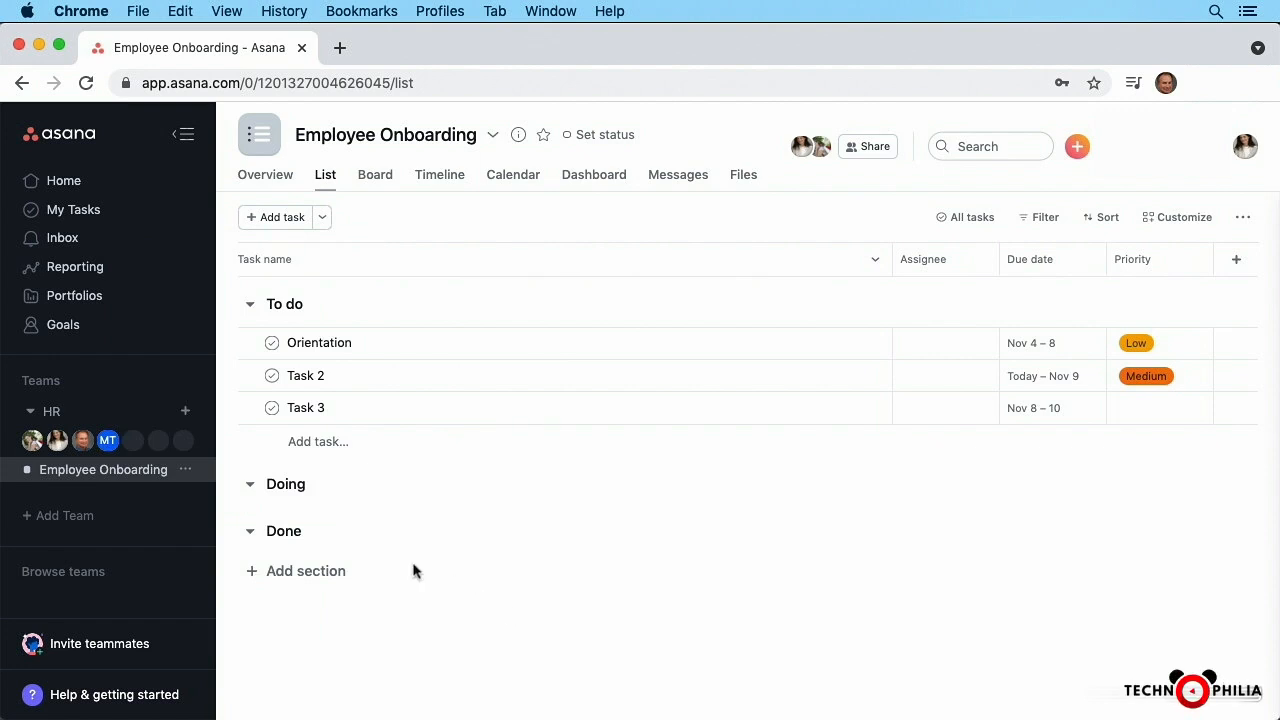
Step: Start a new team named Office Relocation and reveal its description field
{"action": "left_click", "coordinate": [60, 518]}
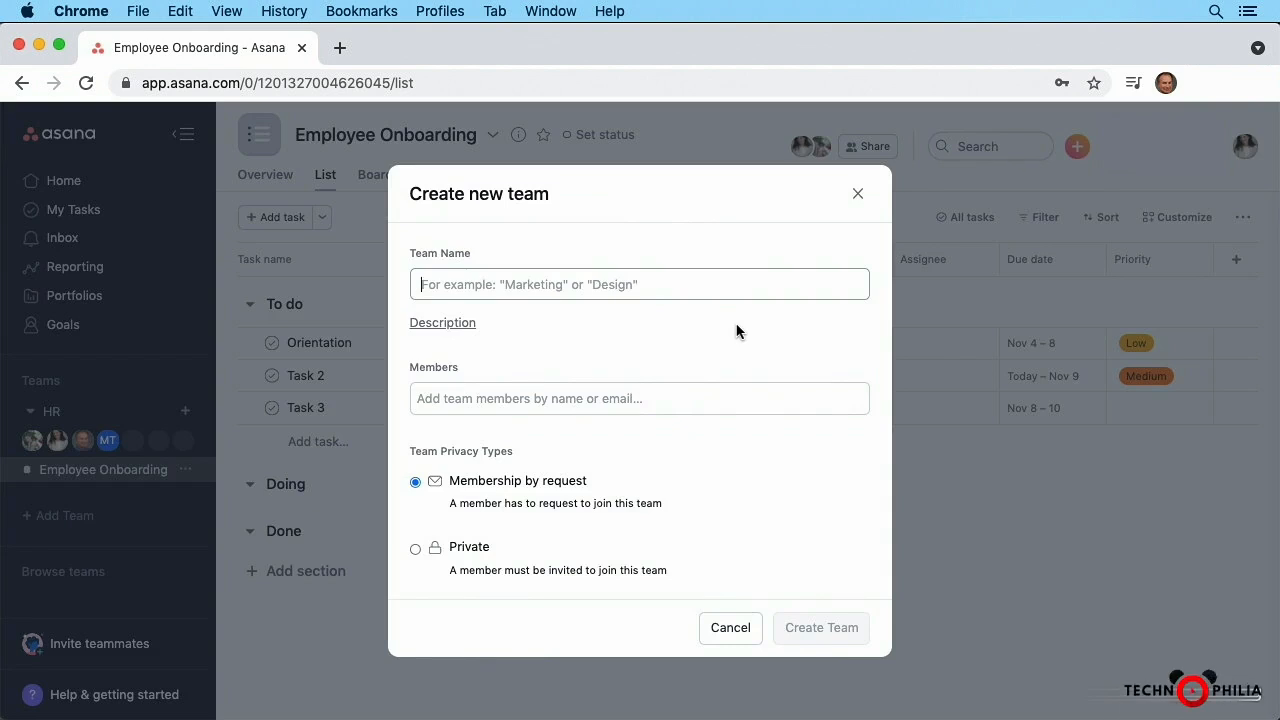
{"action": "type", "text": "Off"}
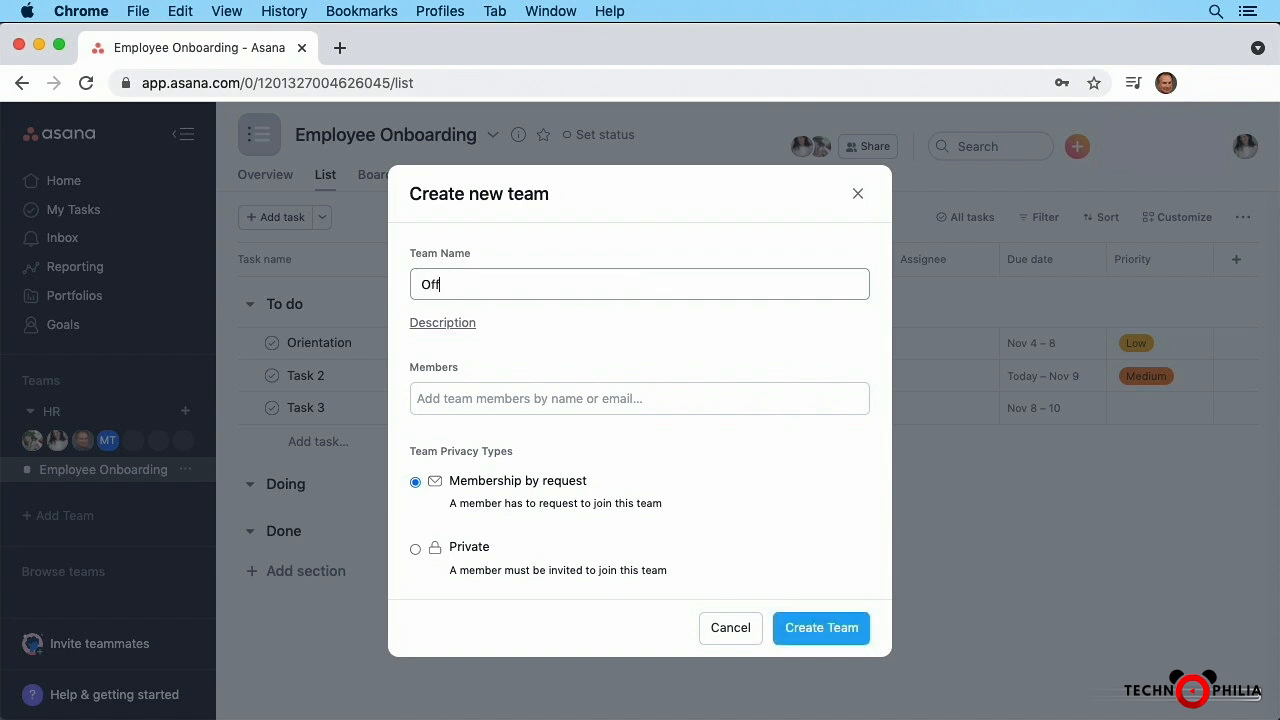
{"action": "type", "text": "ice Relocation"}
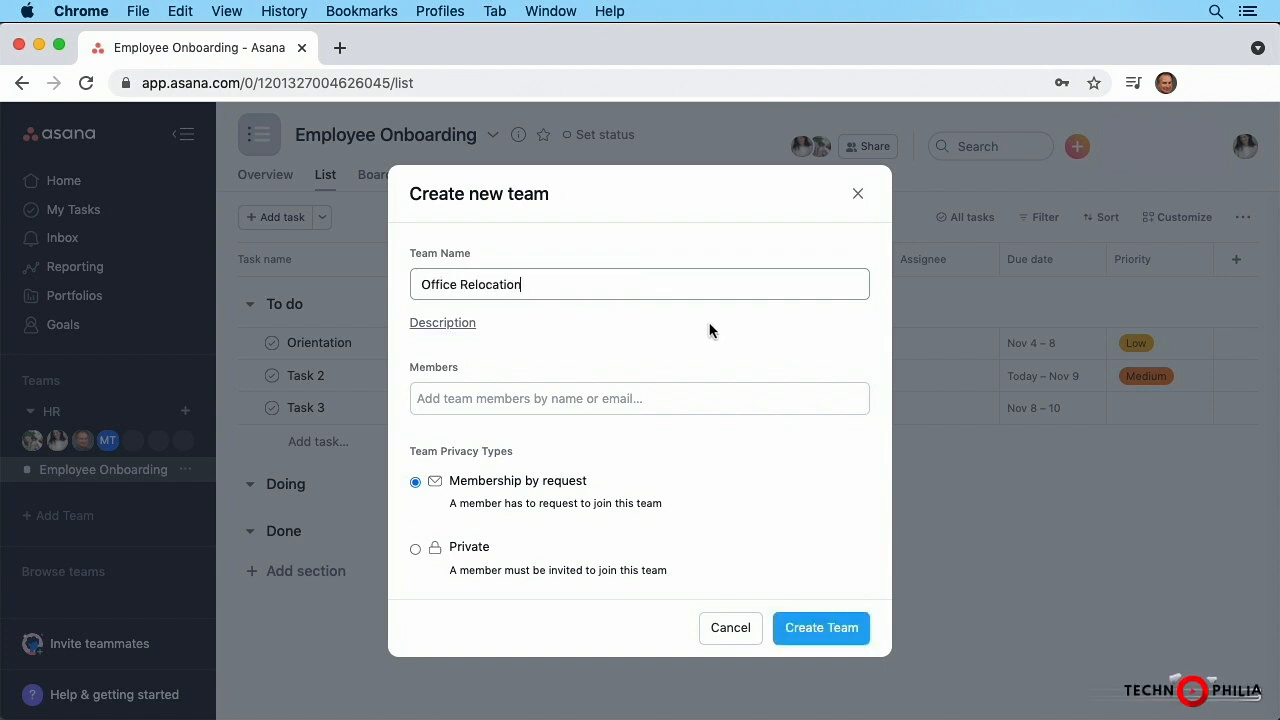
{"action": "left_click", "coordinate": [440, 323]}
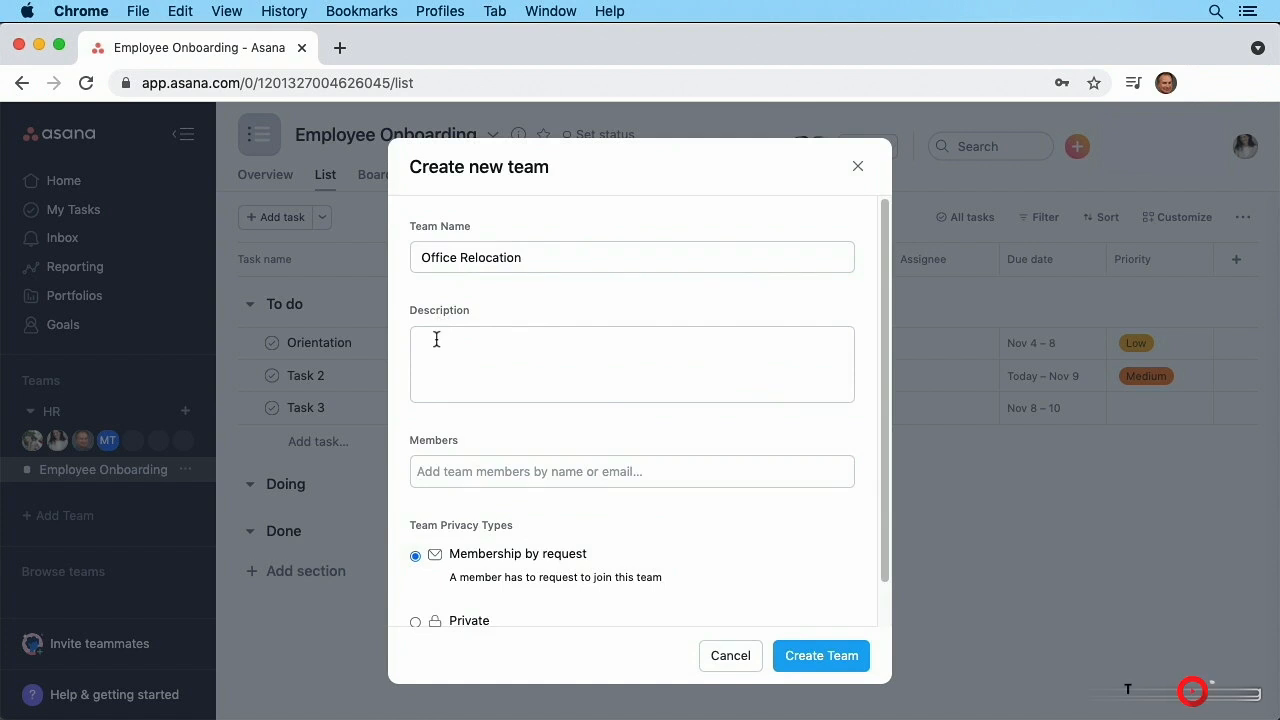
Step: Add three colleagues as members of the new team, keep its privacy at Membership by request, and create it
{"action": "left_click", "coordinate": [481, 476]}
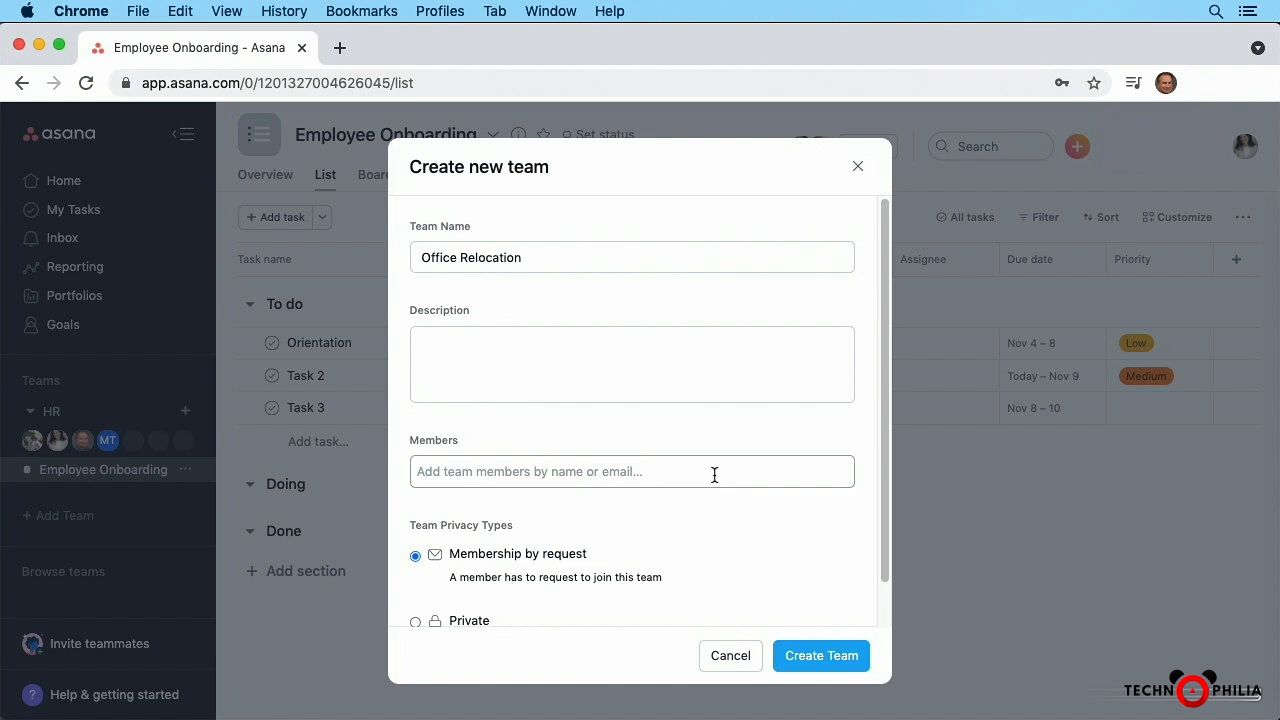
{"action": "type", "text": "davi"}
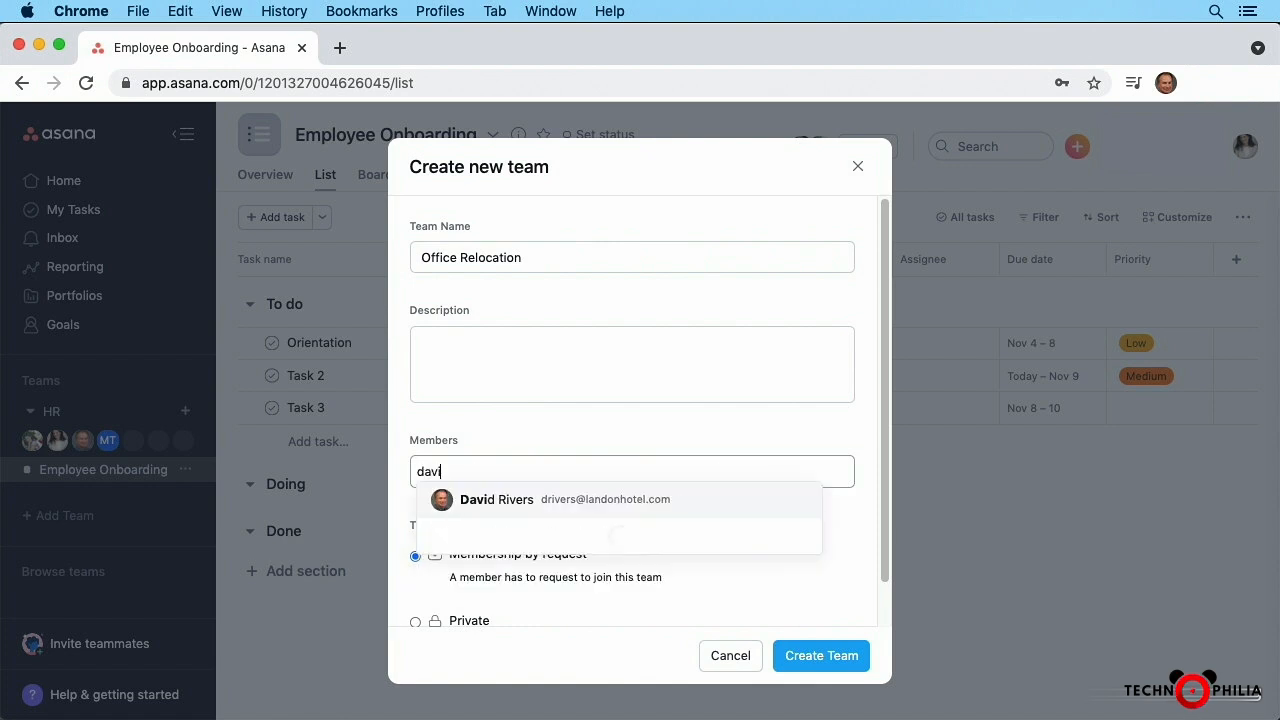
{"action": "left_click", "coordinate": [492, 506]}
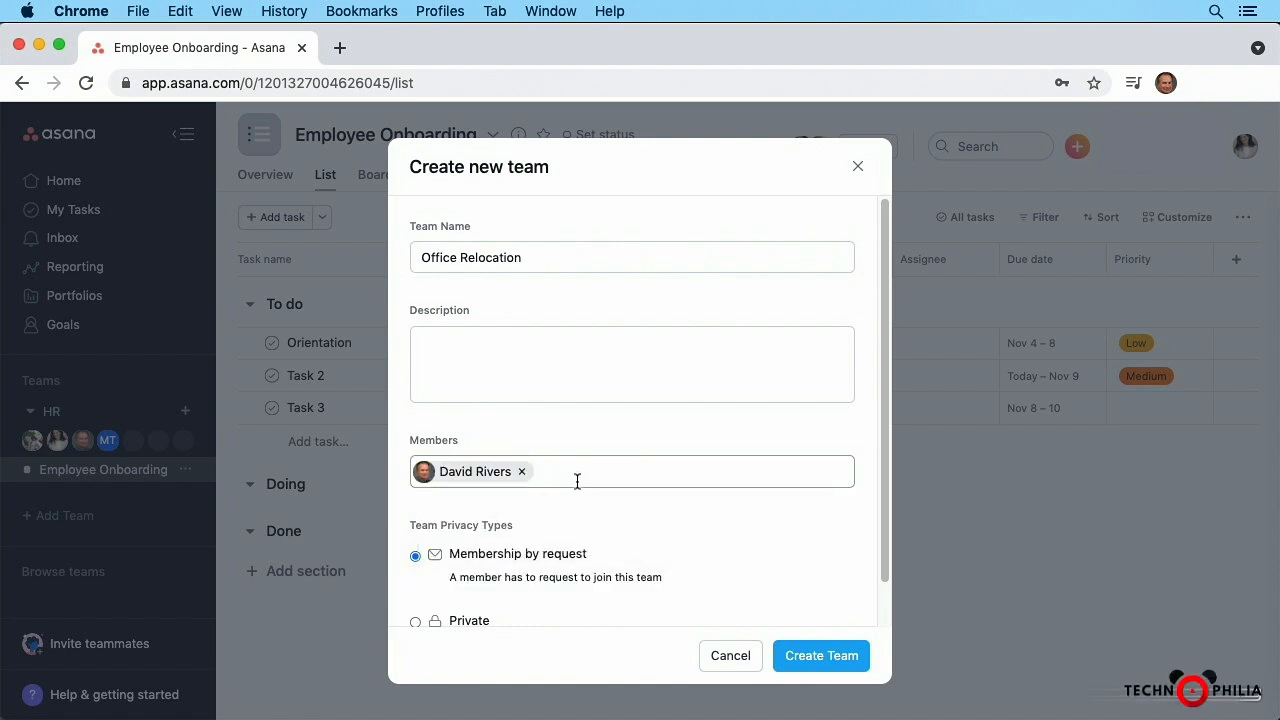
{"action": "type", "text": "mark"}
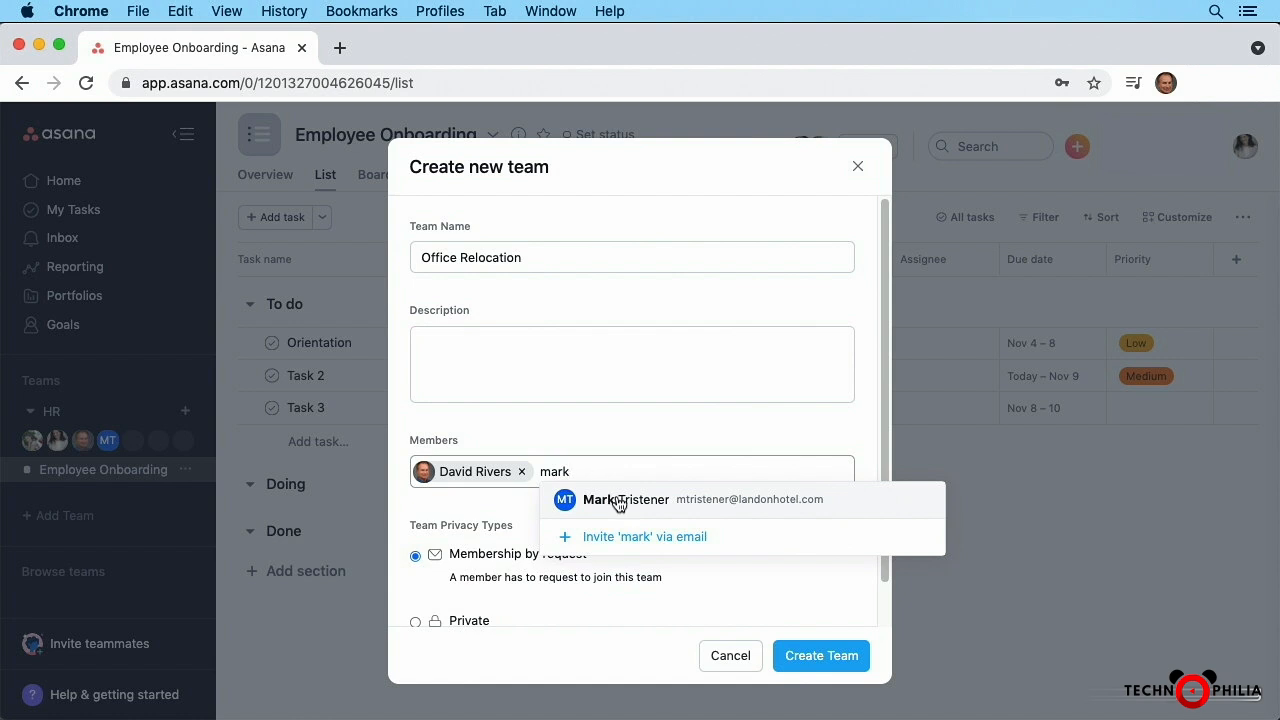
{"action": "left_click", "coordinate": [612, 502]}
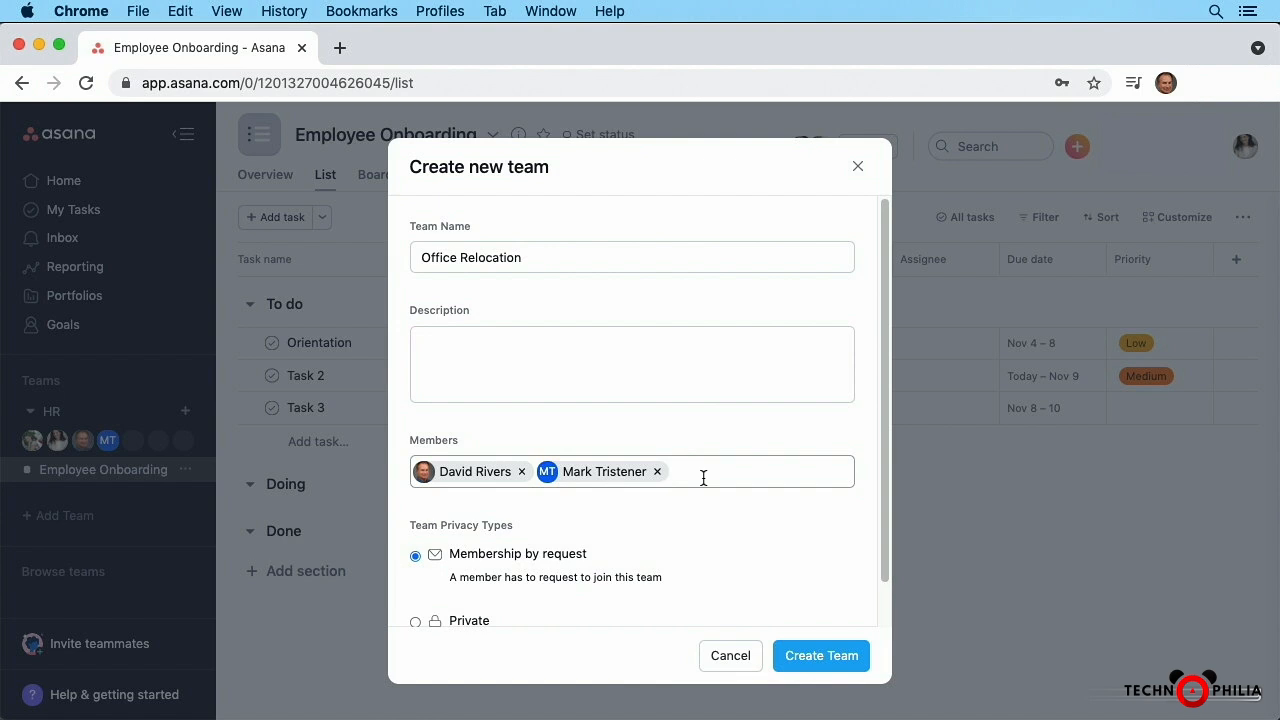
{"action": "type", "text": "karen"}
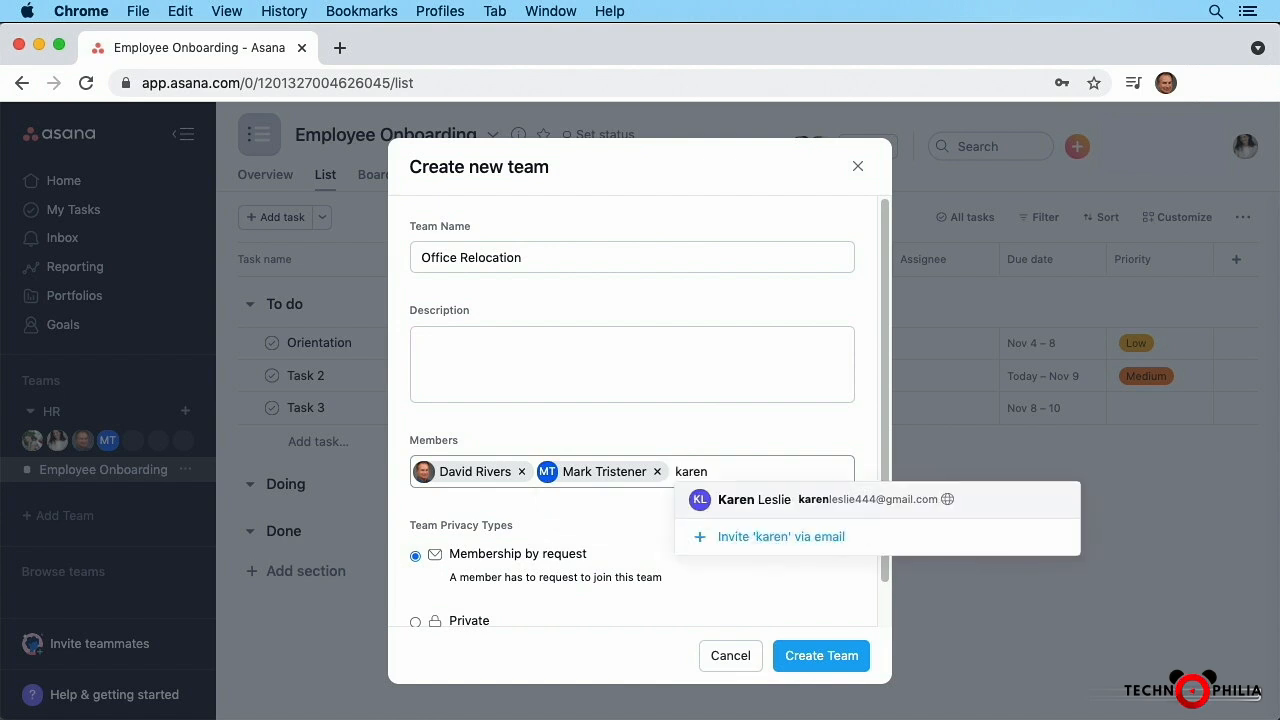
{"action": "left_click", "coordinate": [742, 502]}
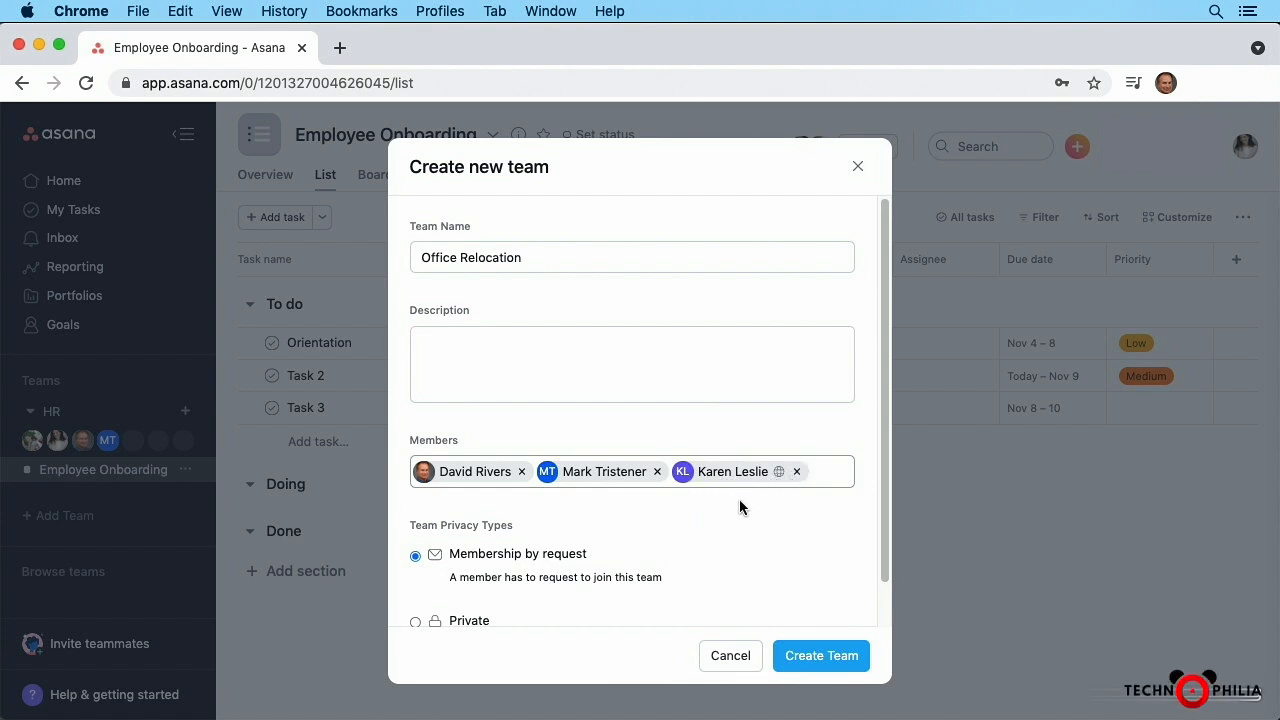
{"action": "scroll", "coordinate": [740, 500], "scroll_direction": "down", "scroll_amount": 1}
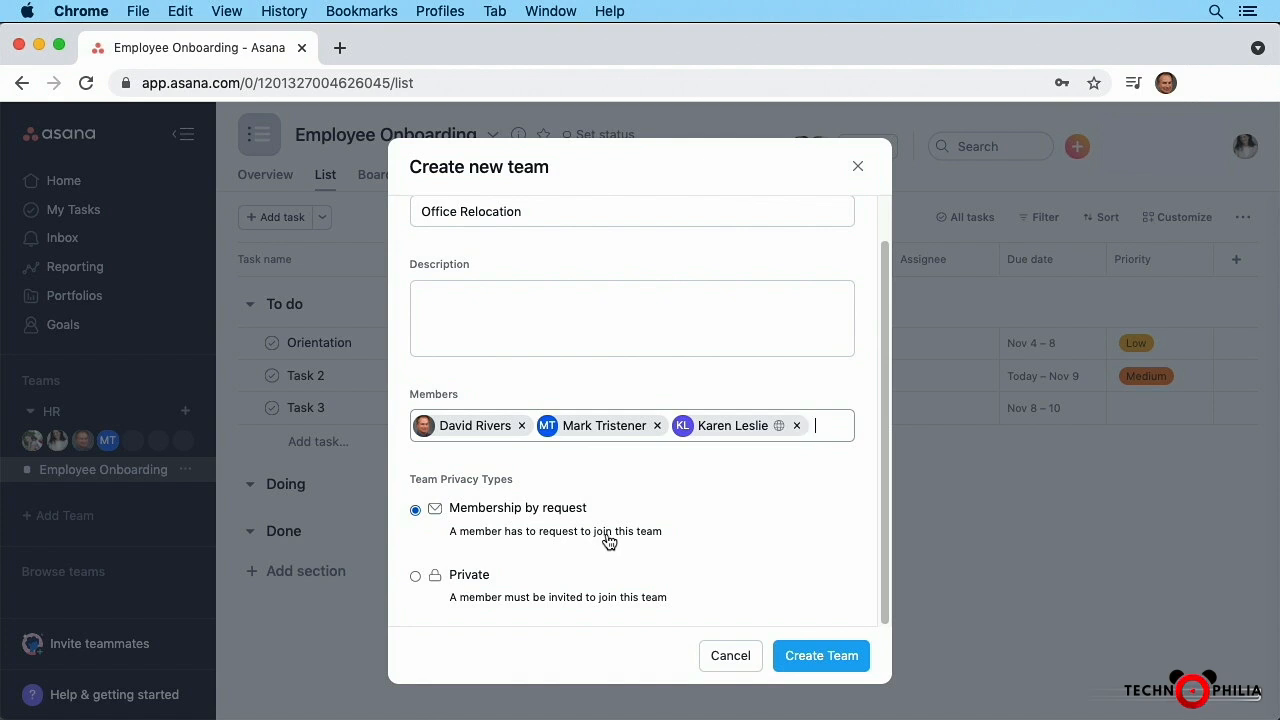
{"action": "left_click", "coordinate": [826, 652]}
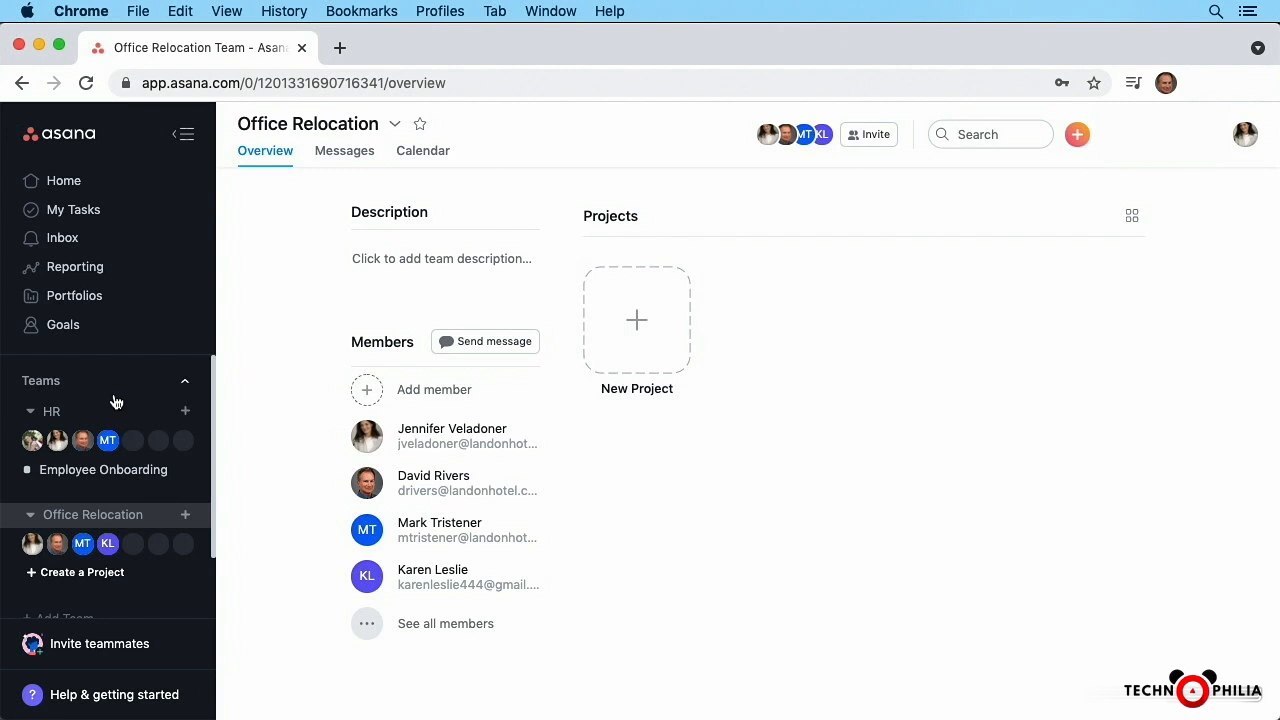
Step: Collapse the HR and Office Relocation teams in the team list, and expand HR again
{"action": "left_click", "coordinate": [31, 412]}
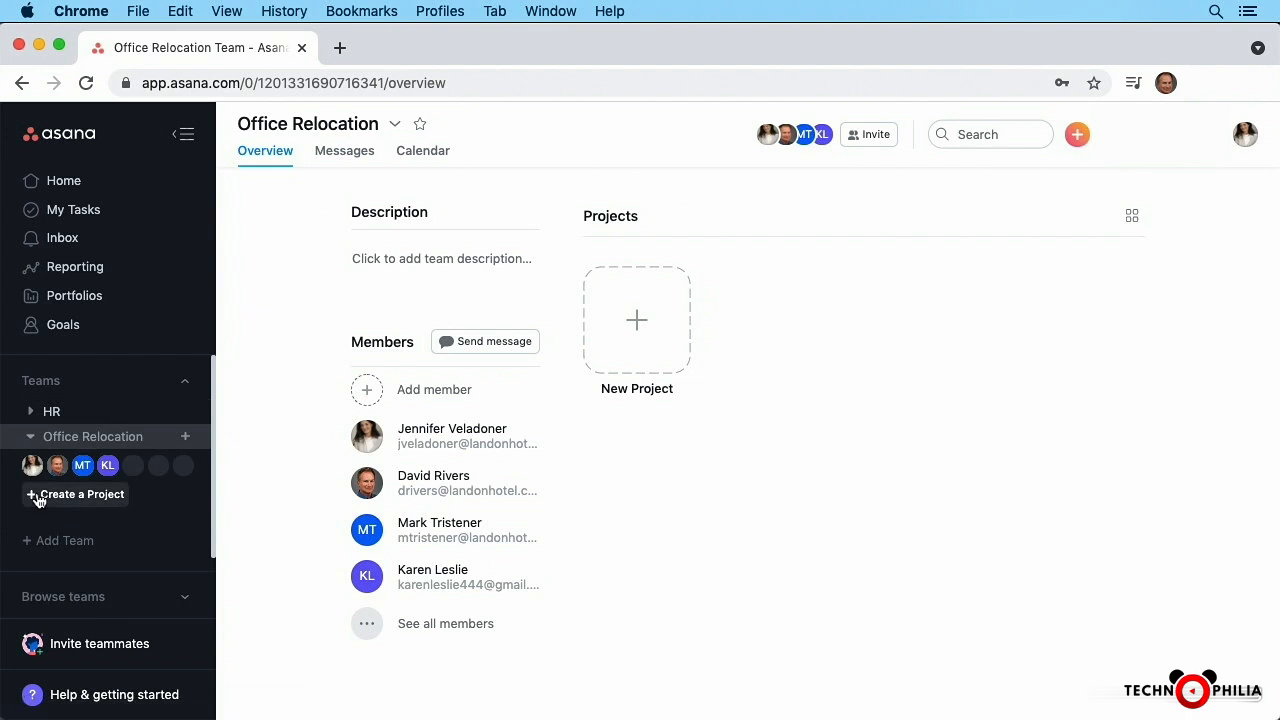
{"action": "left_click", "coordinate": [31, 438]}
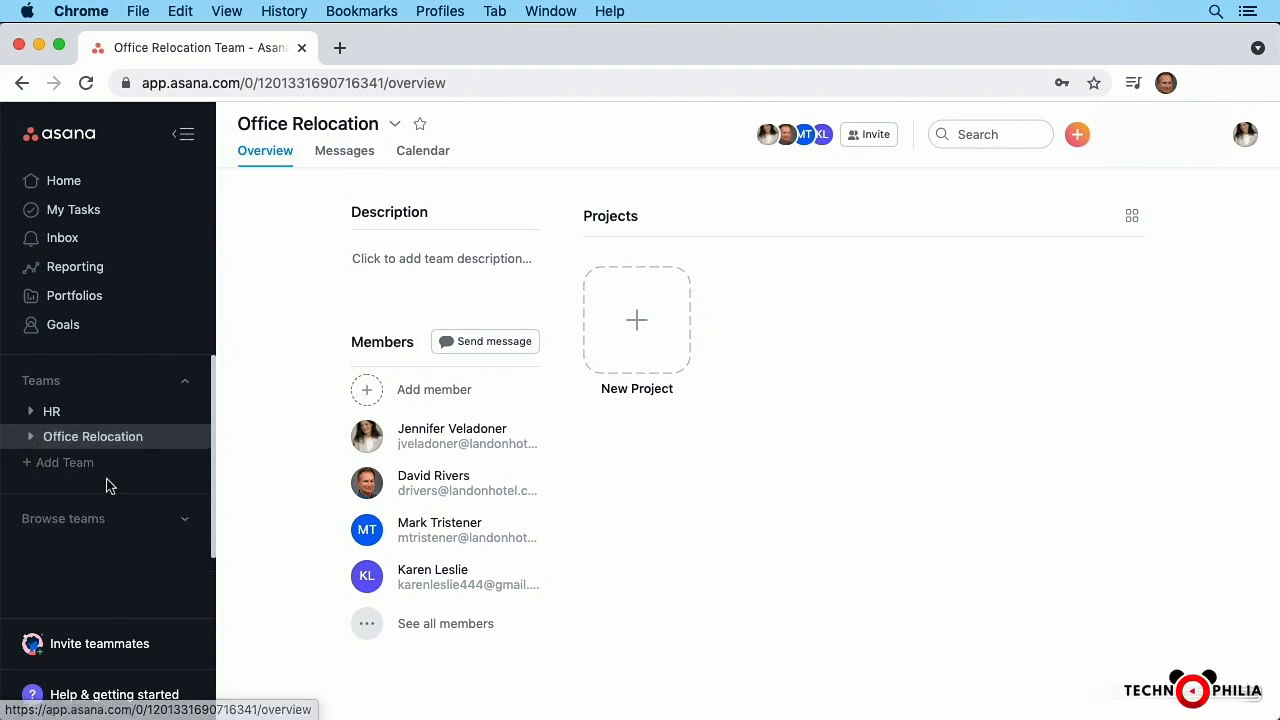
{"action": "left_click", "coordinate": [31, 412]}
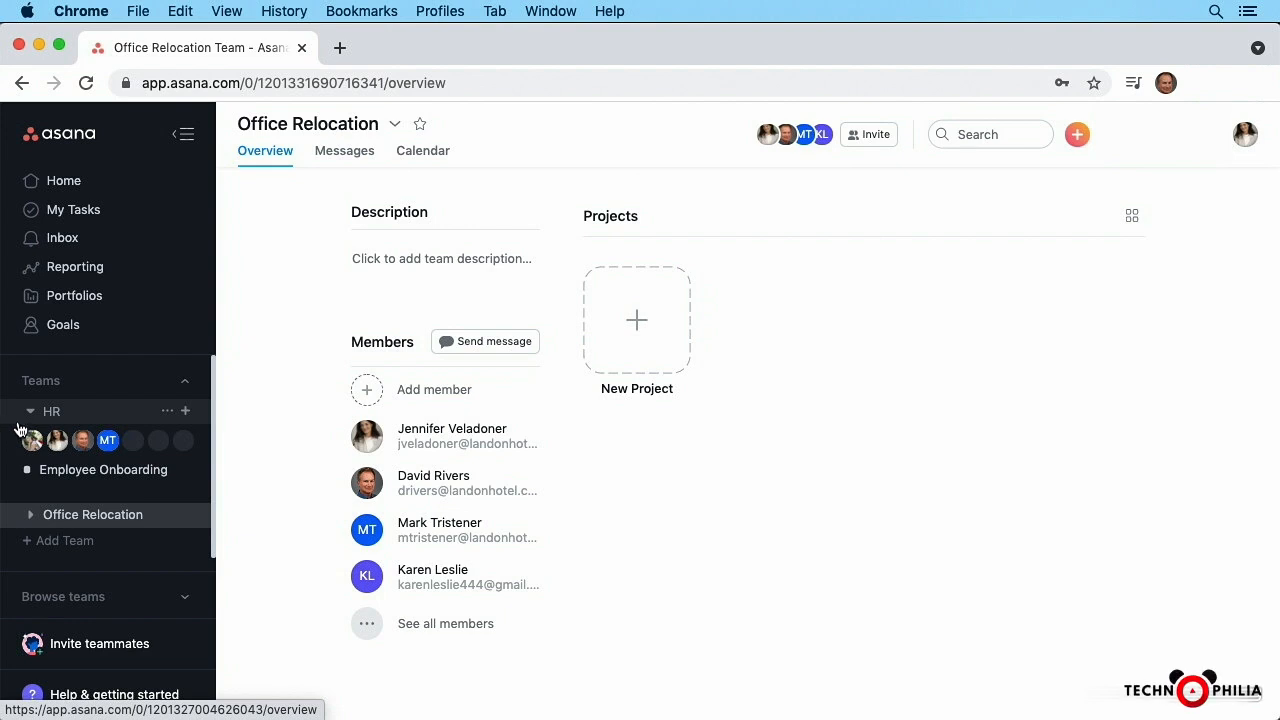
Step: Try to create another team named Corporate Events
{"action": "left_click", "coordinate": [70, 541]}
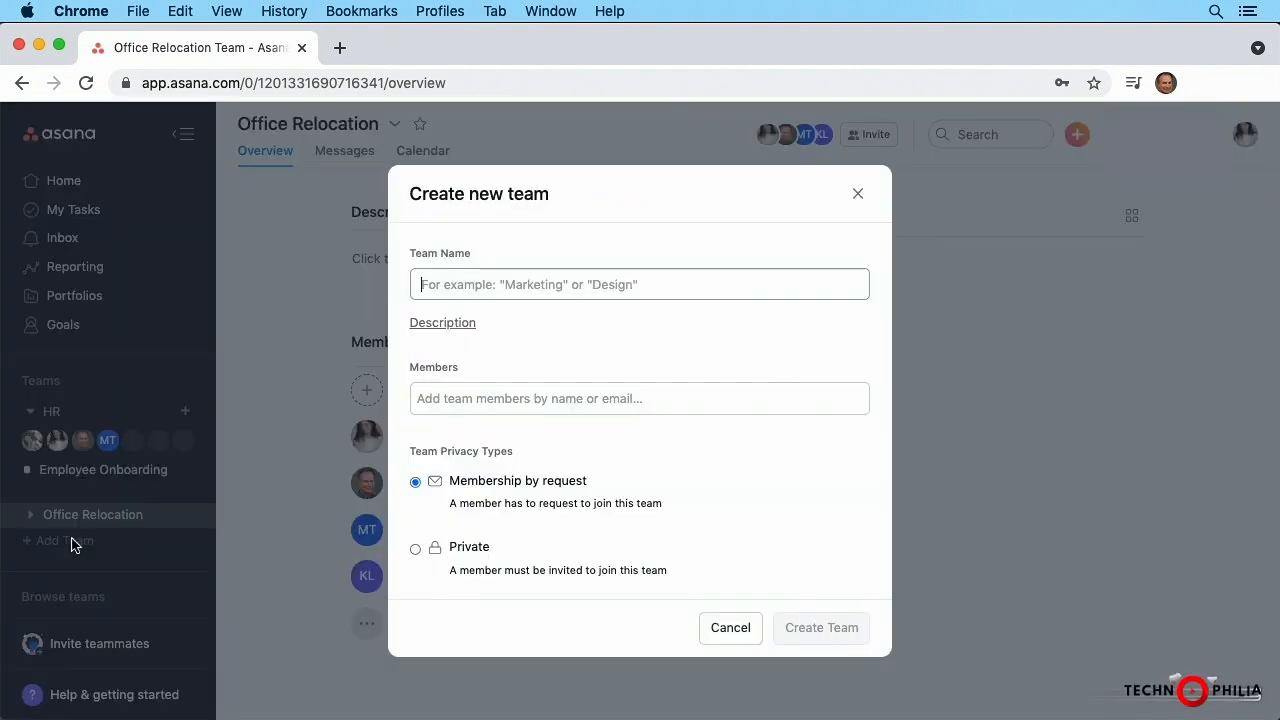
{"action": "type", "text": "Cor"}
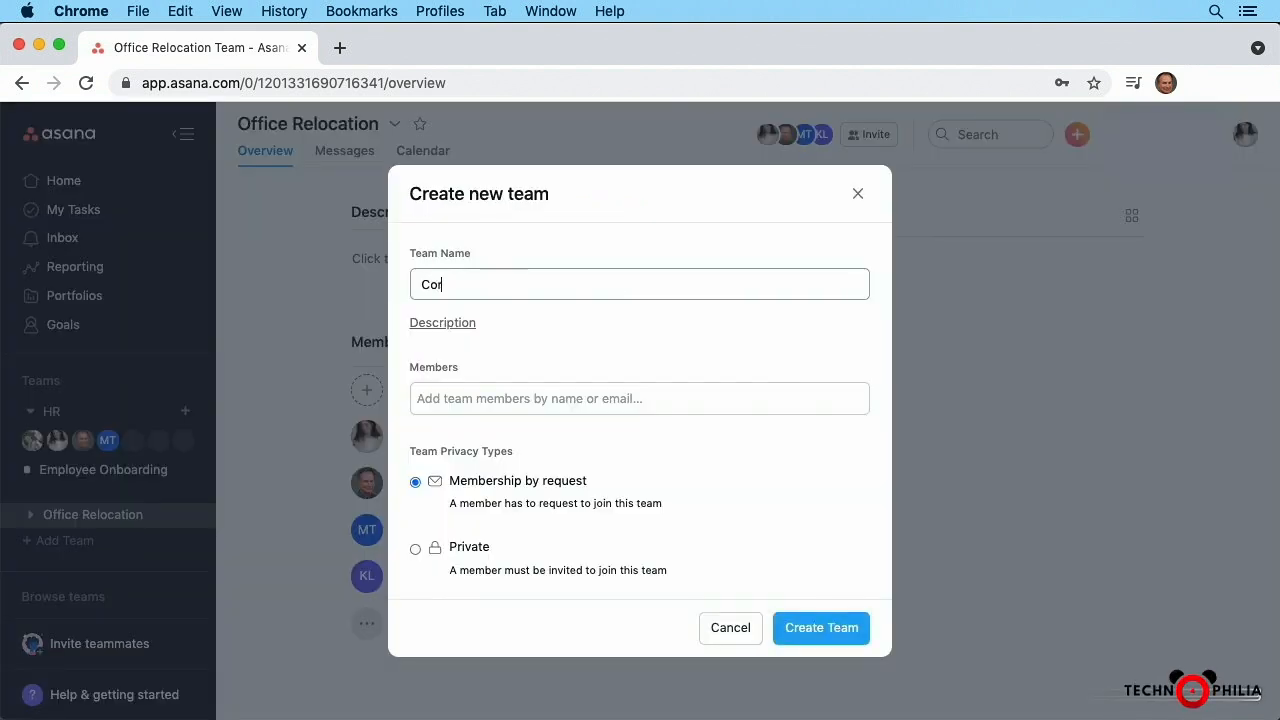
{"action": "type", "text": "porate Events"}
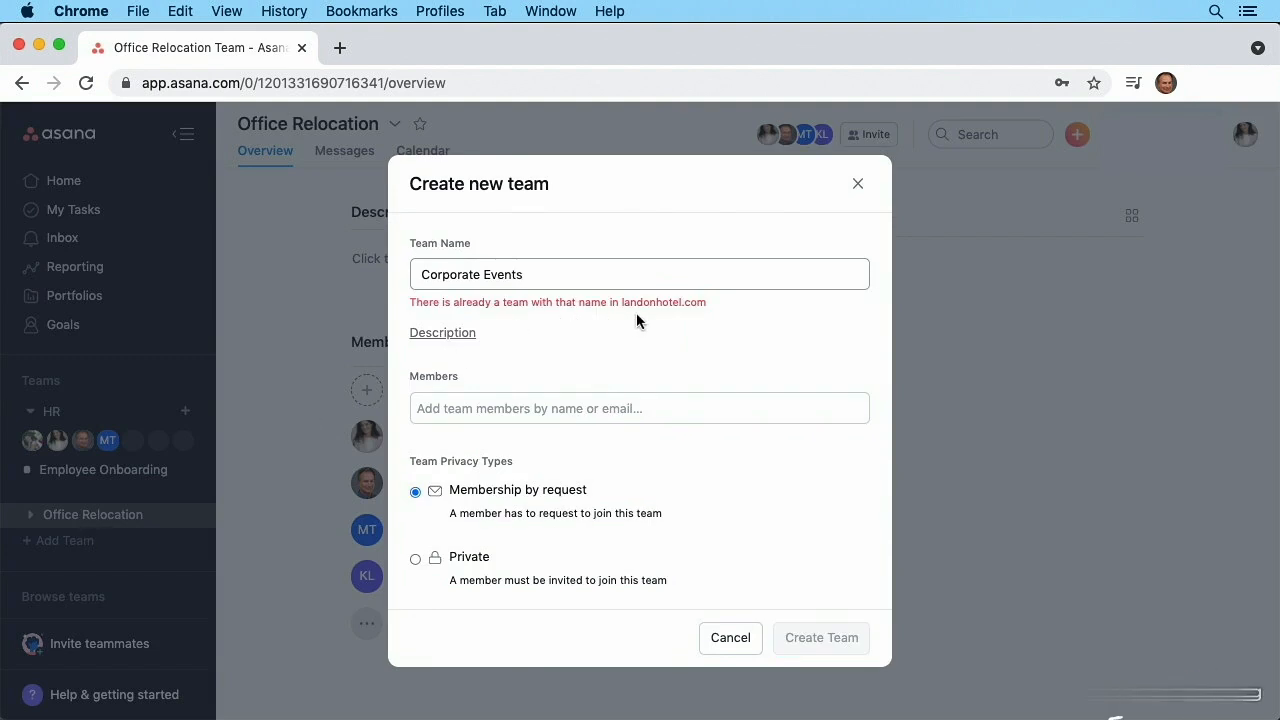
{"action": "left_click", "coordinate": [734, 638]}
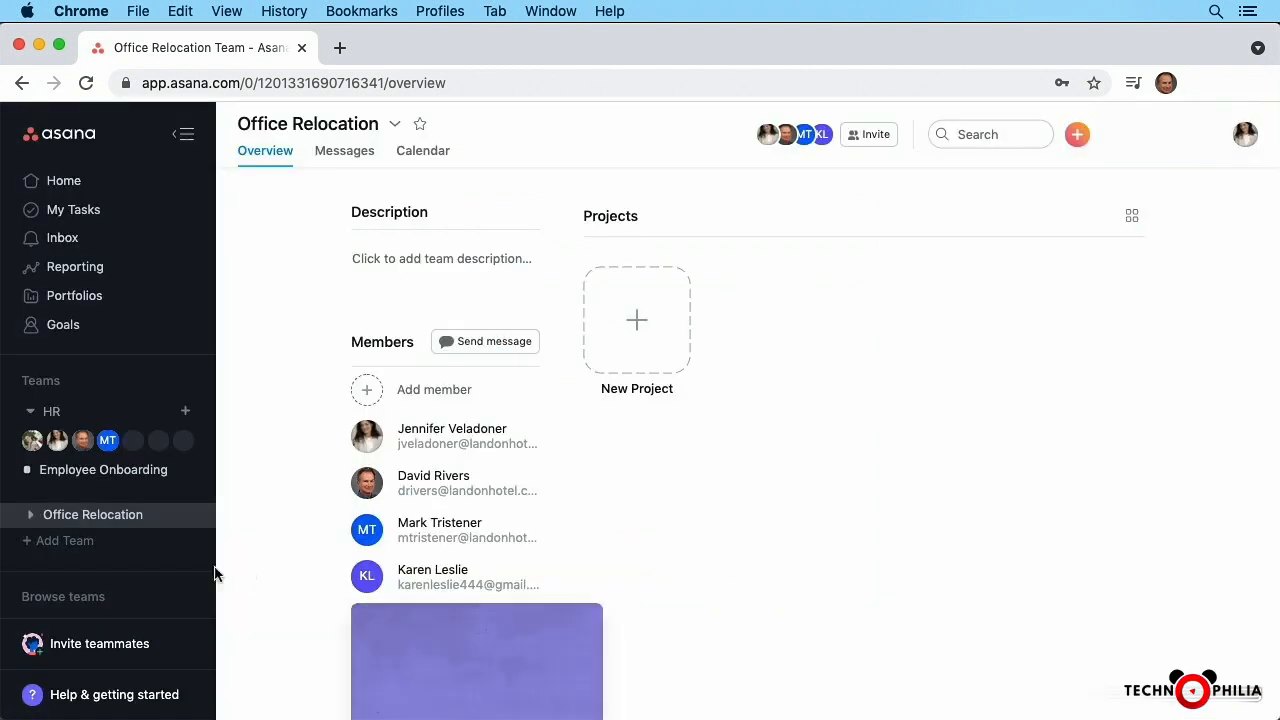
Step: Expand the list of browsable teams and look through the teams available to join
{"action": "scroll", "coordinate": [138, 568], "scroll_direction": "down", "scroll_amount": 3}
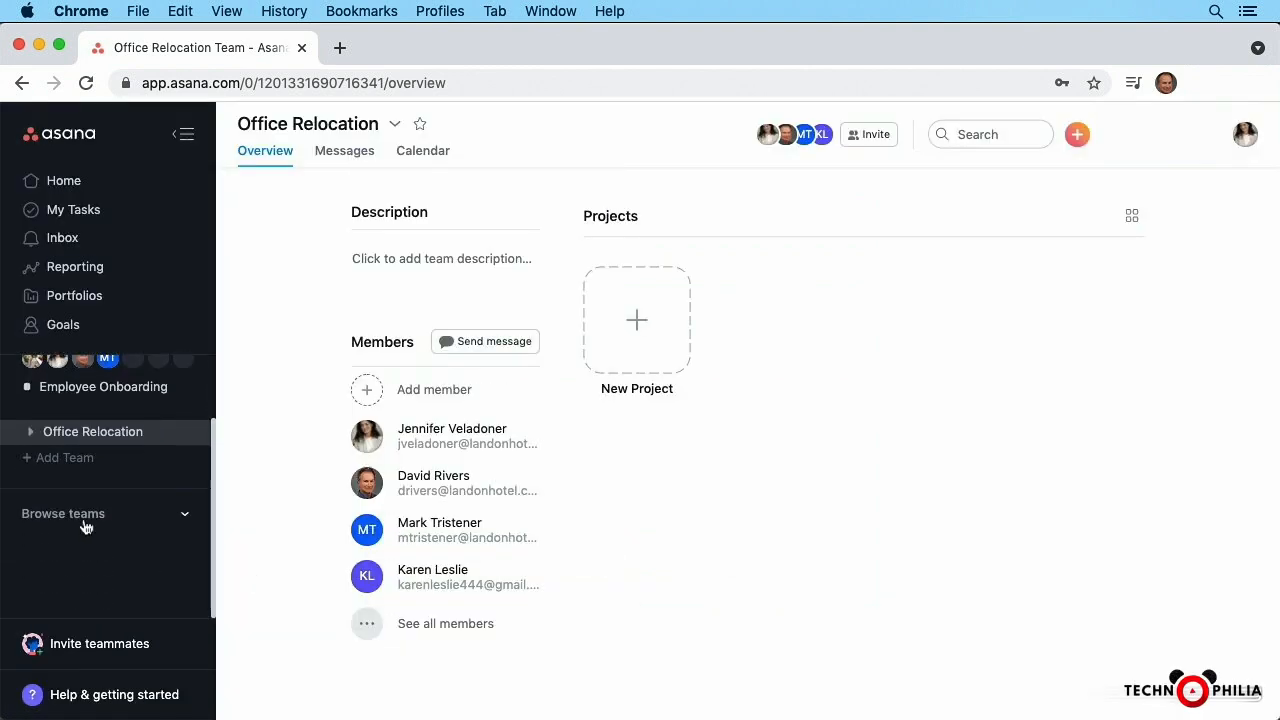
{"action": "left_click", "coordinate": [186, 517]}
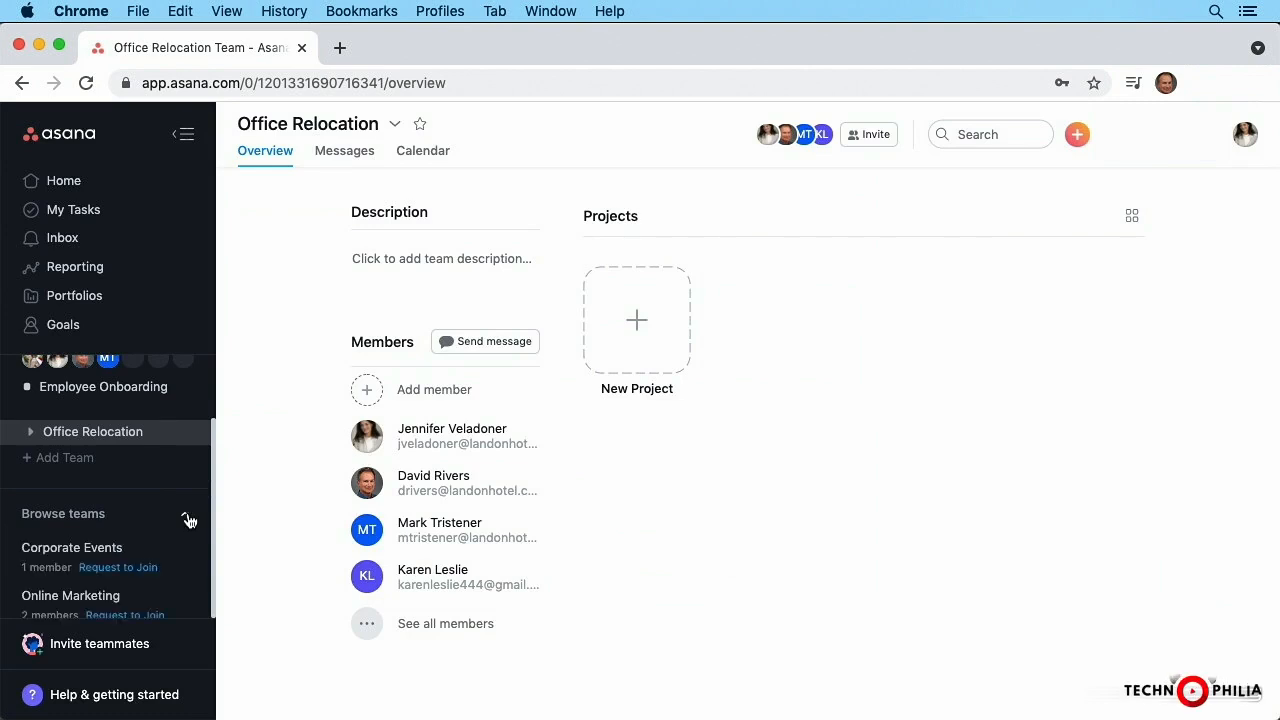
{"action": "scroll", "coordinate": [189, 520], "scroll_direction": "down", "scroll_amount": 1}
{"action": "scroll", "coordinate": [189, 520], "scroll_direction": "up", "scroll_amount": 1}
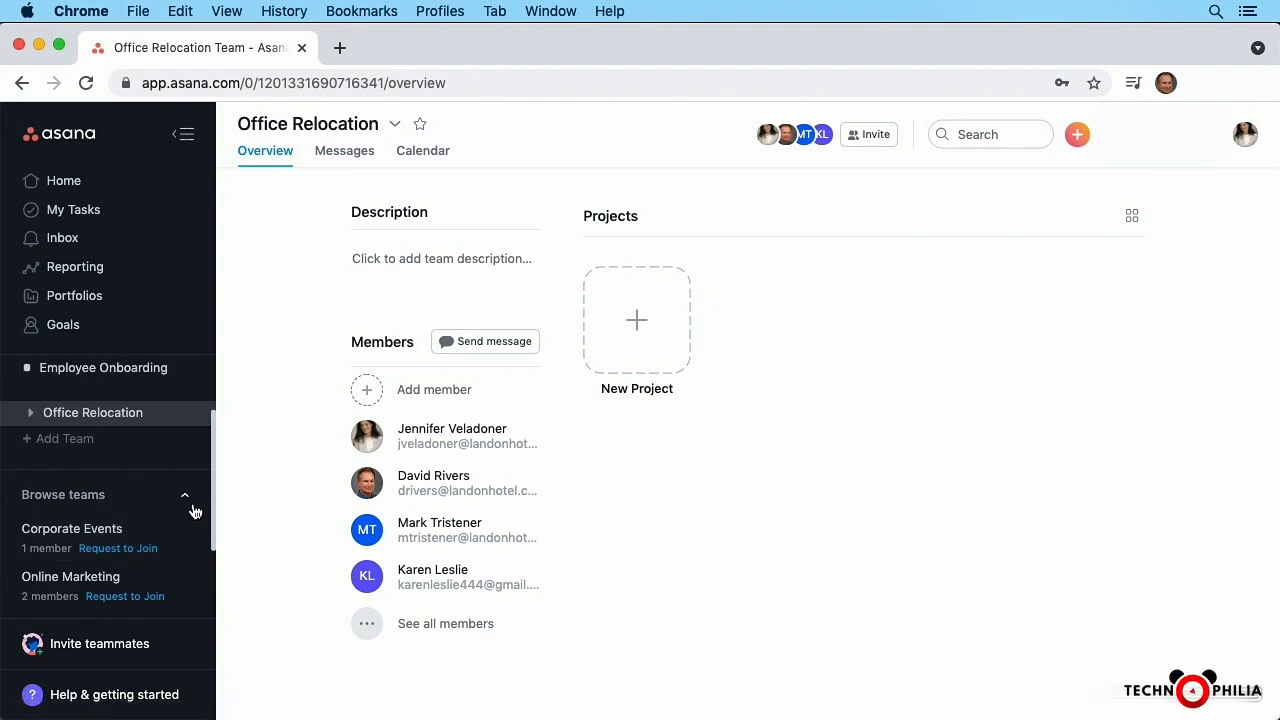
Step: Request to join the Corporate Events team from the list of browsable teams
{"action": "left_click", "coordinate": [100, 549]}
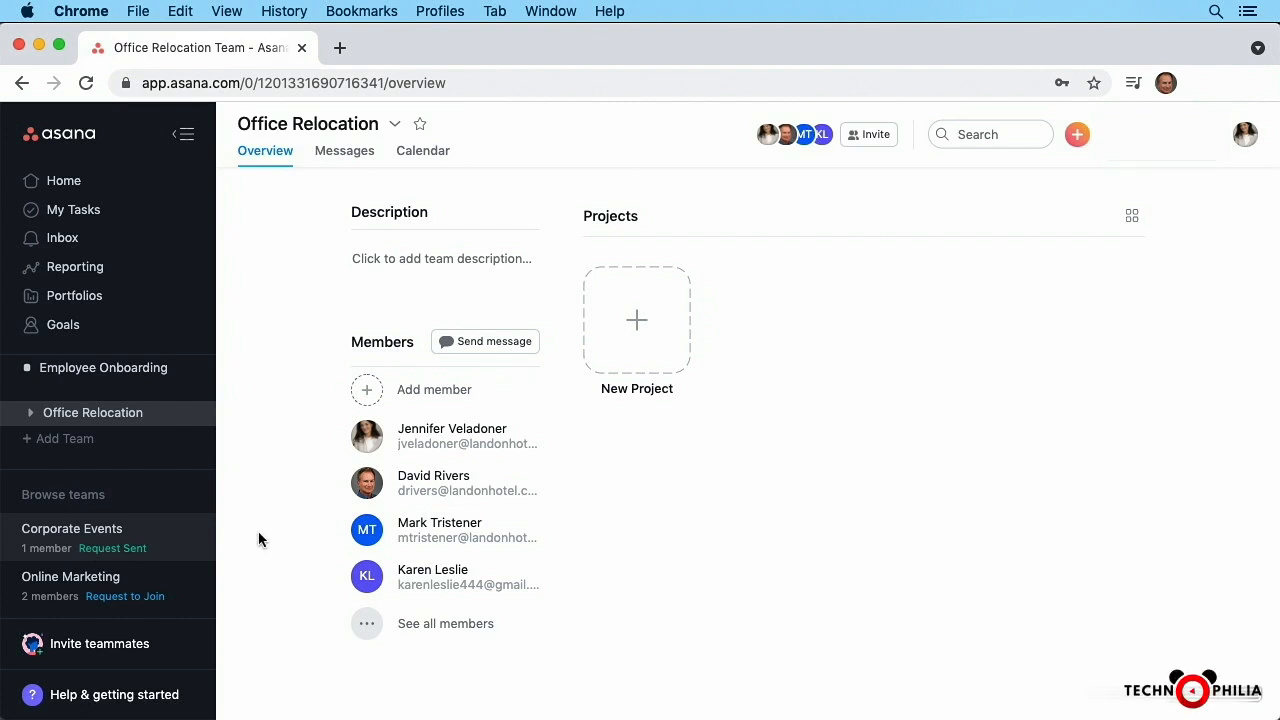
{"action": "scroll", "coordinate": [120, 512], "scroll_direction": "up", "scroll_amount": 2}
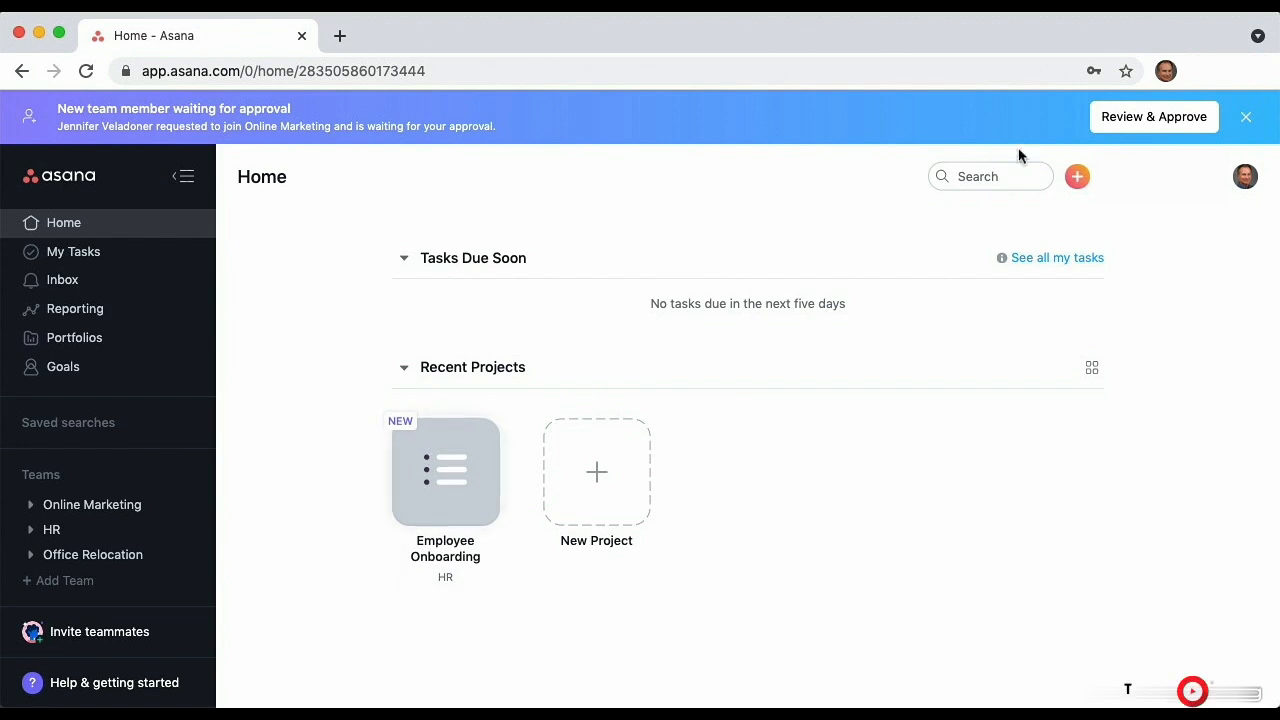
Step: Review and approve the pending member request for the Online Marketing team, and expand that team to show its members
{"action": "left_click", "coordinate": [1145, 120]}
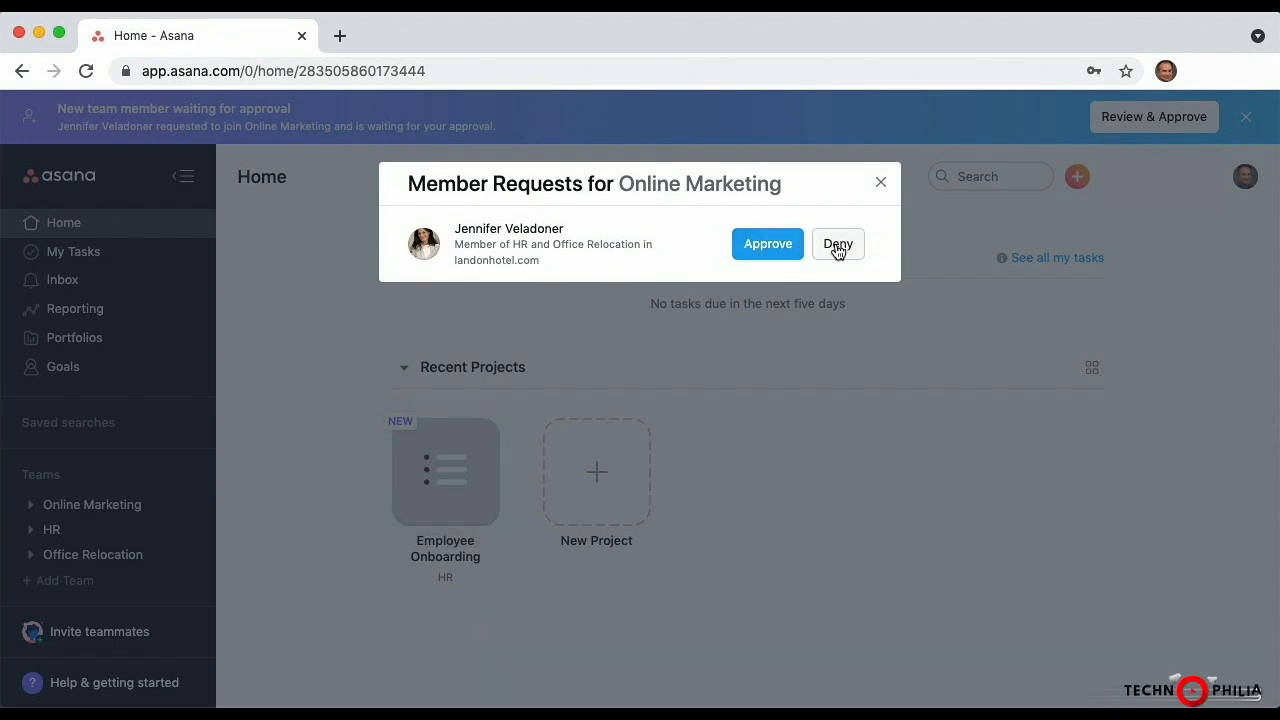
{"action": "left_click", "coordinate": [759, 244]}
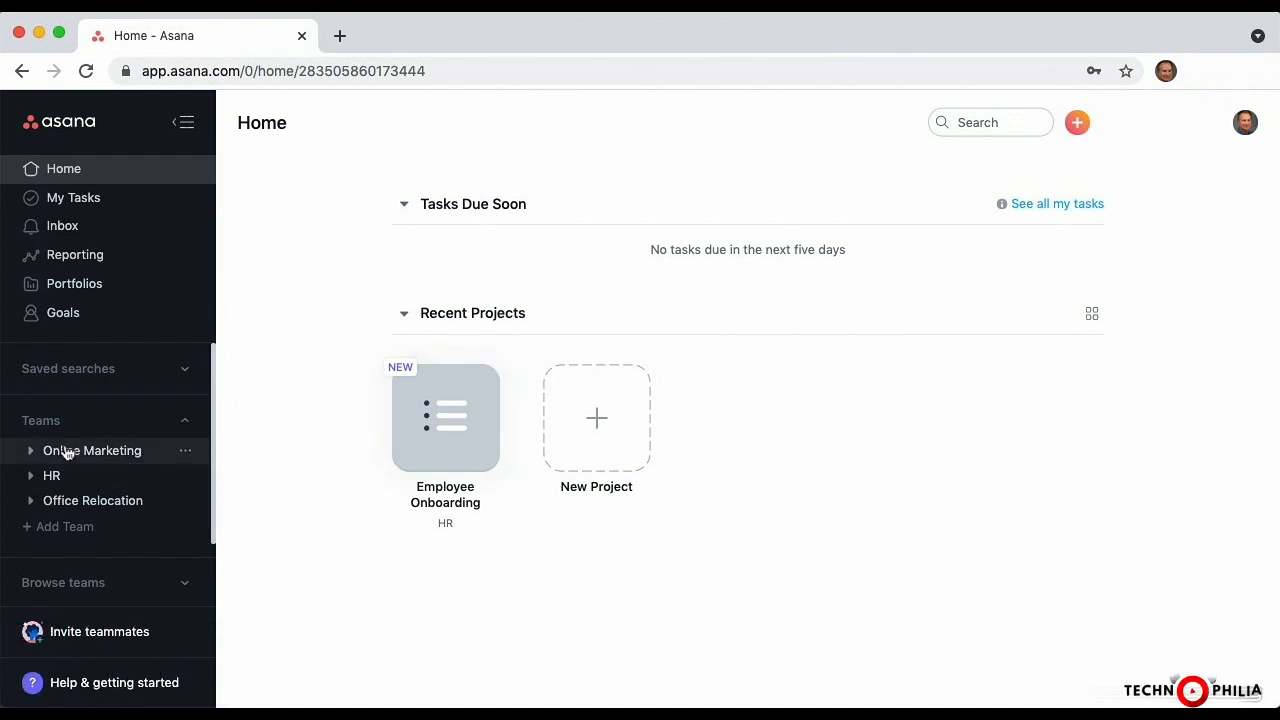
{"action": "left_click", "coordinate": [31, 451]}
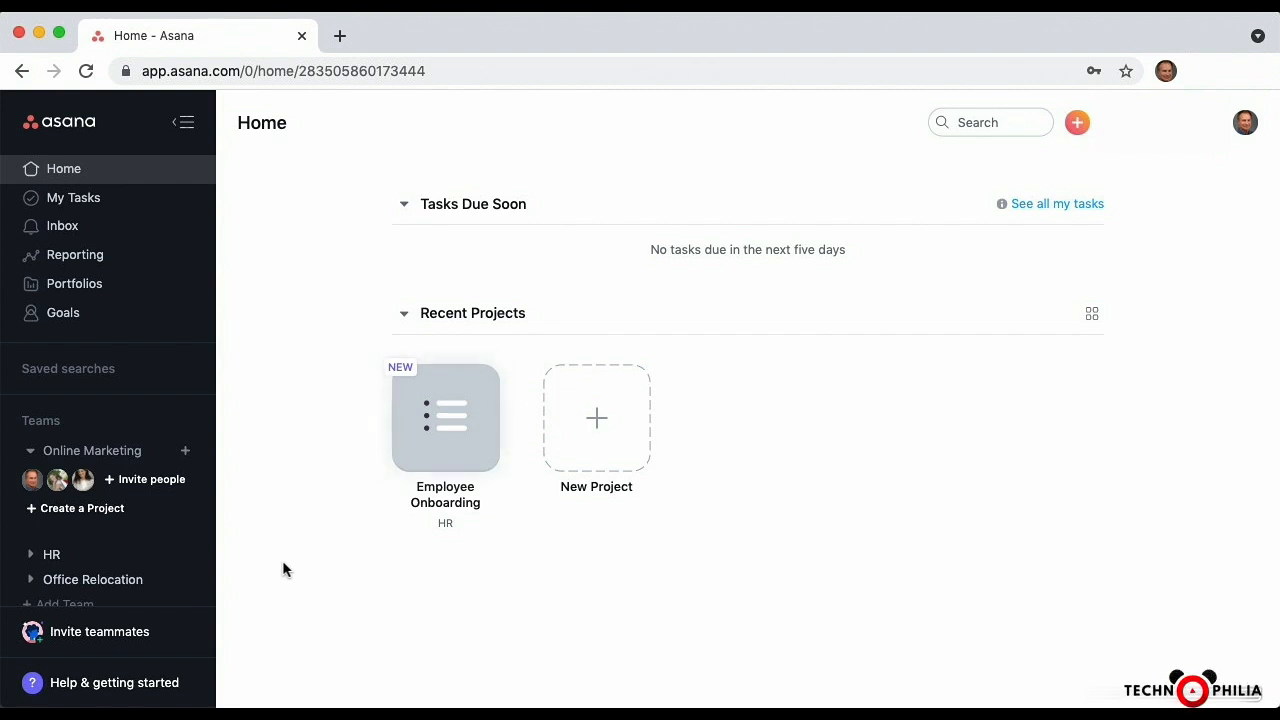
Step: Expand the browsable teams below the team list and examine which ones can be requested to join
{"action": "scroll", "coordinate": [143, 580], "scroll_direction": "down", "scroll_amount": 3}
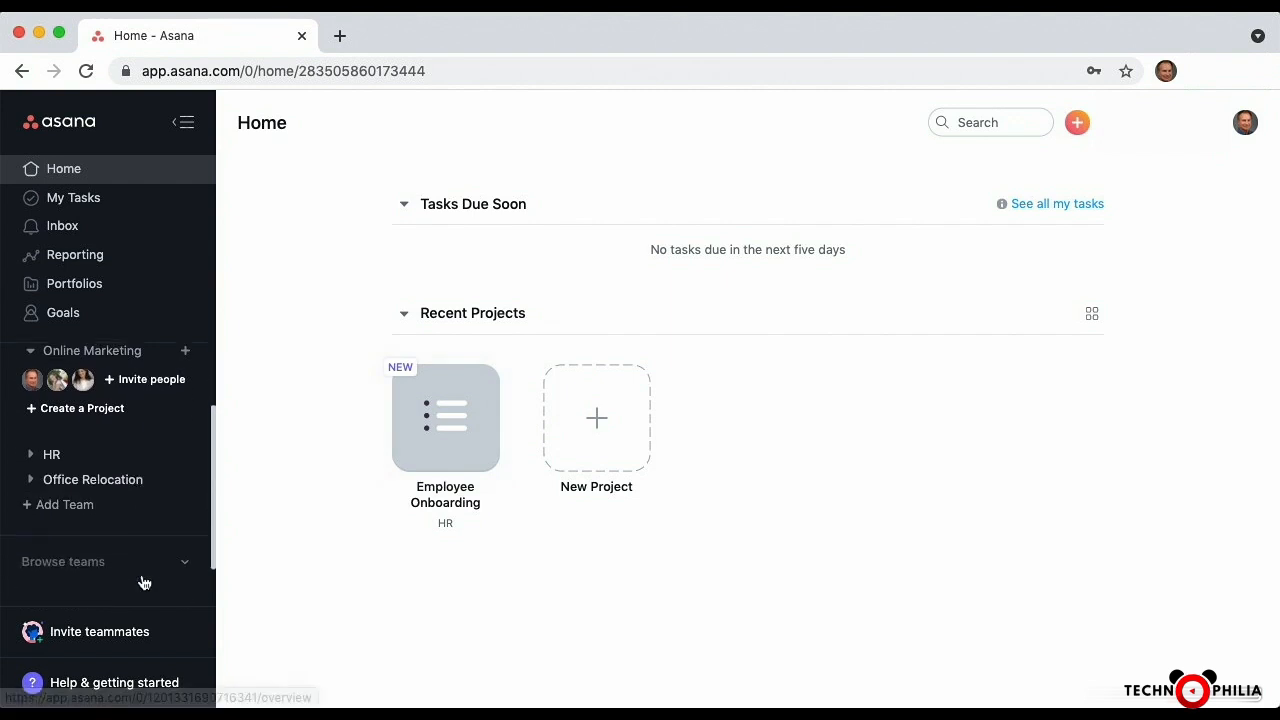
{"action": "left_click", "coordinate": [185, 548]}
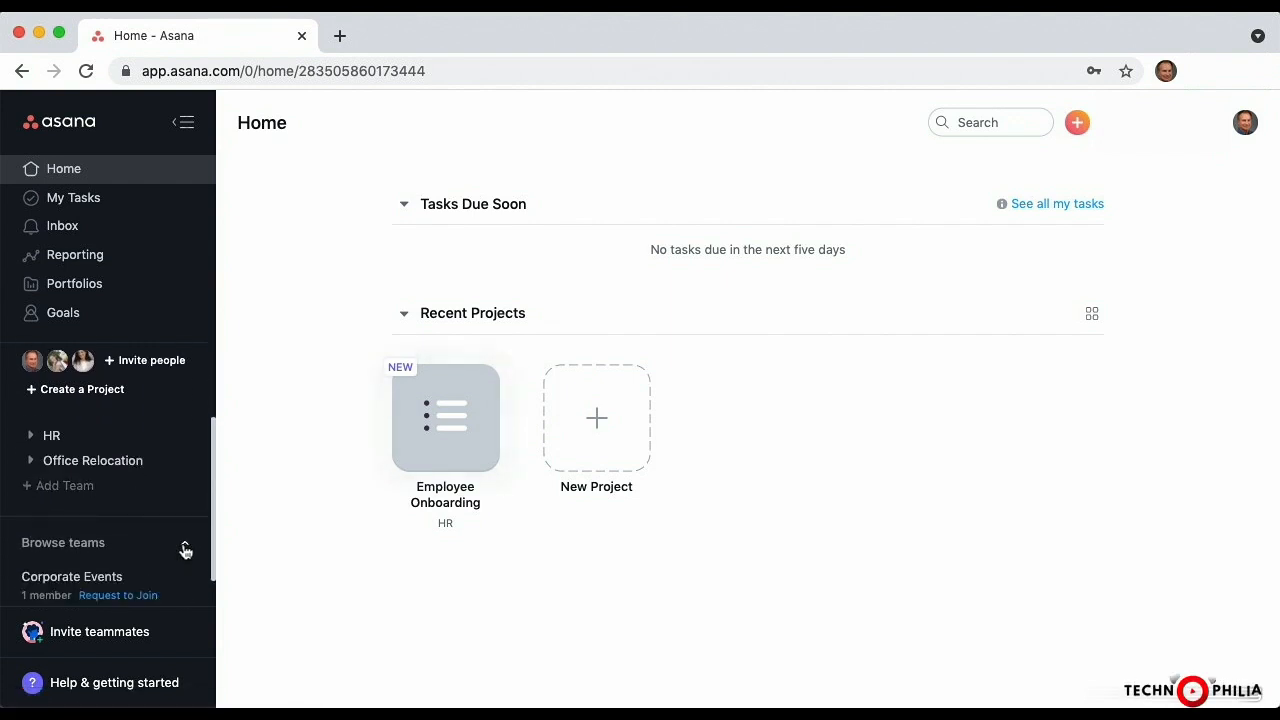
{"action": "scroll", "coordinate": [165, 550], "scroll_direction": "down", "scroll_amount": 2}
{"action": "scroll", "coordinate": [166, 551], "scroll_direction": "down", "scroll_amount": 1}
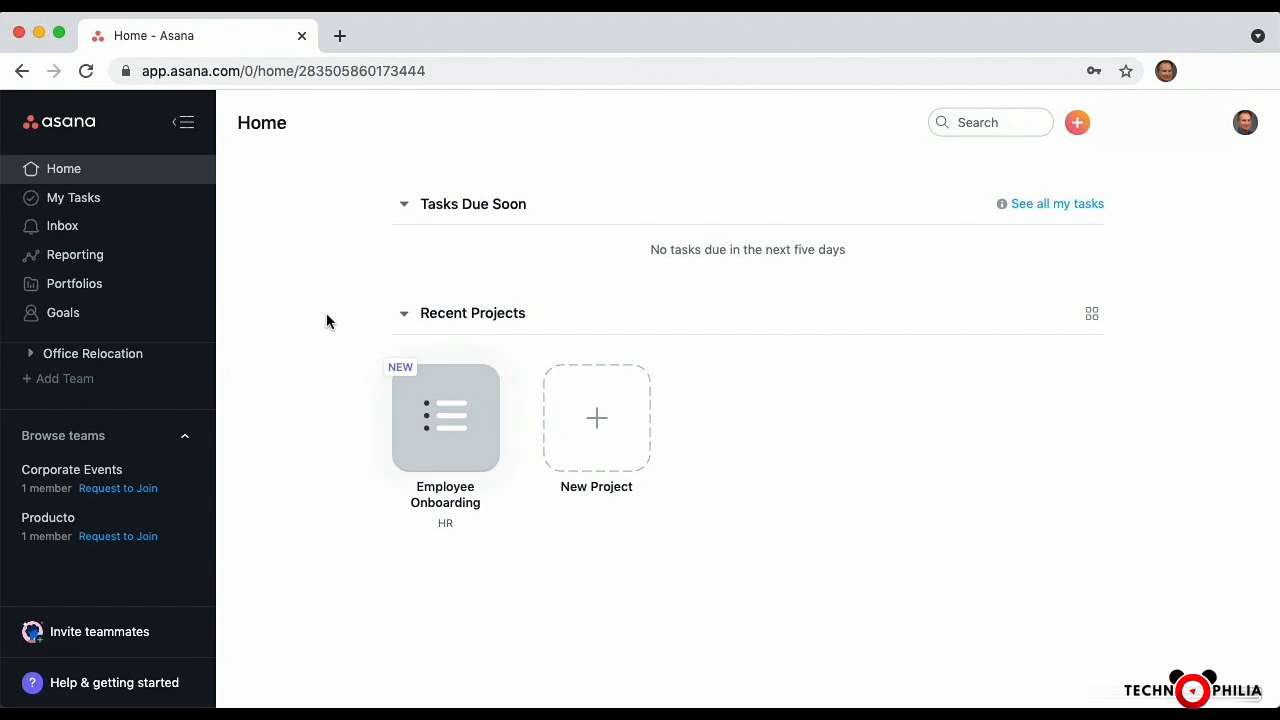
{"action": "key", "text": "super+Tab"}
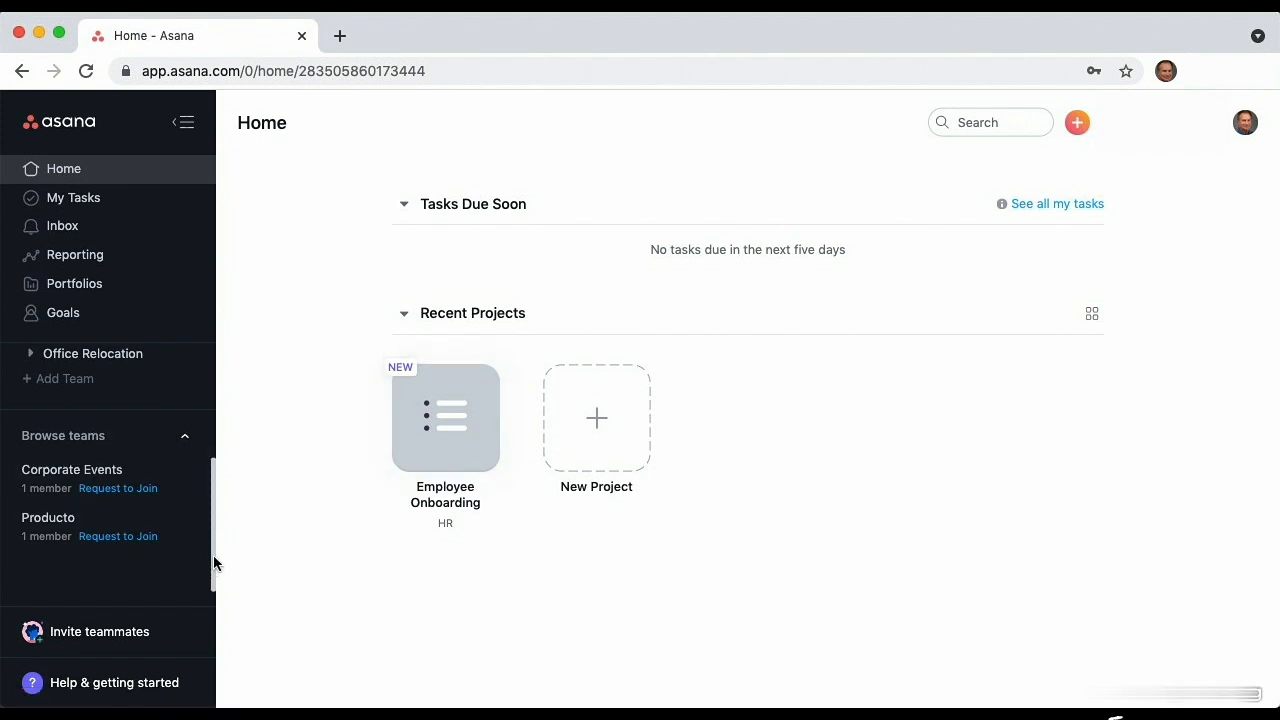
{"action": "left_click_drag", "start_coordinate": [213, 555], "coordinate": [212, 535]}
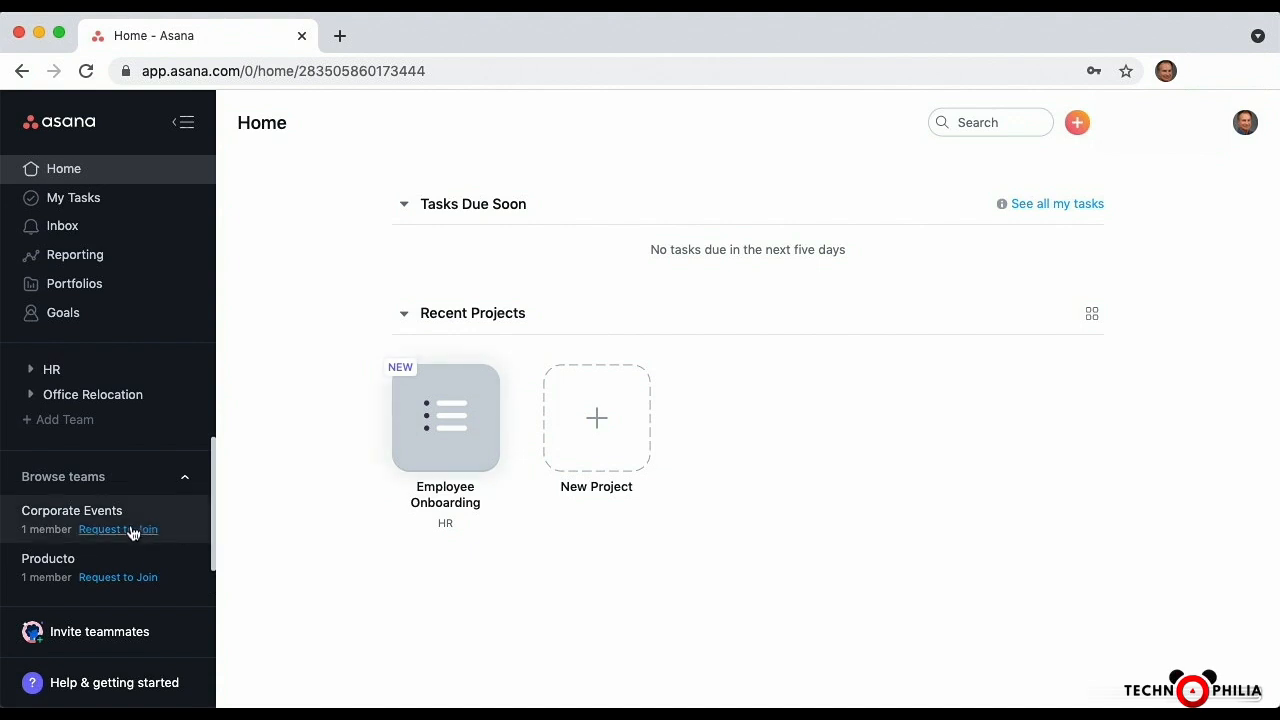